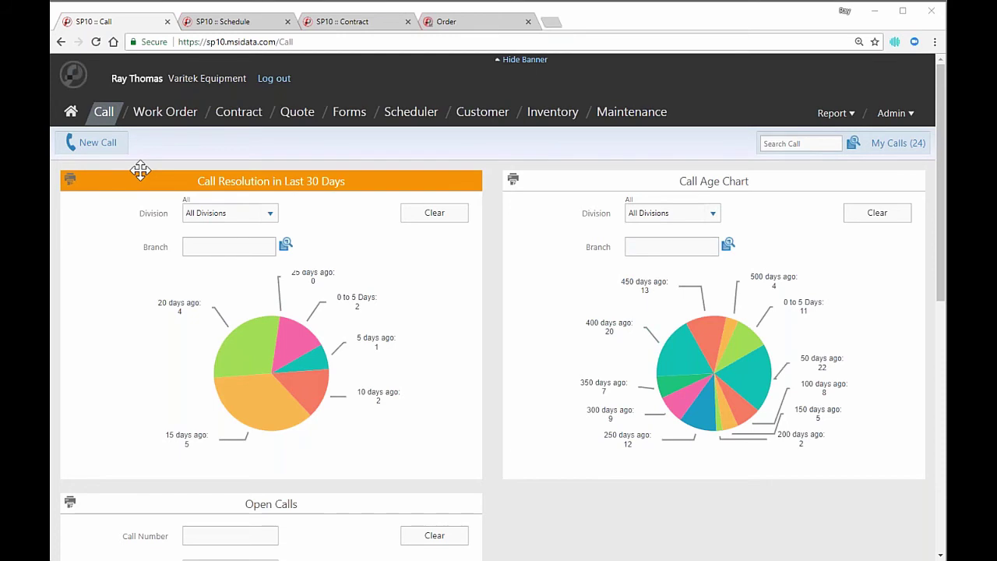
# Step: Start a new call and search for the caller by first name
pyautogui.click(140, 170)
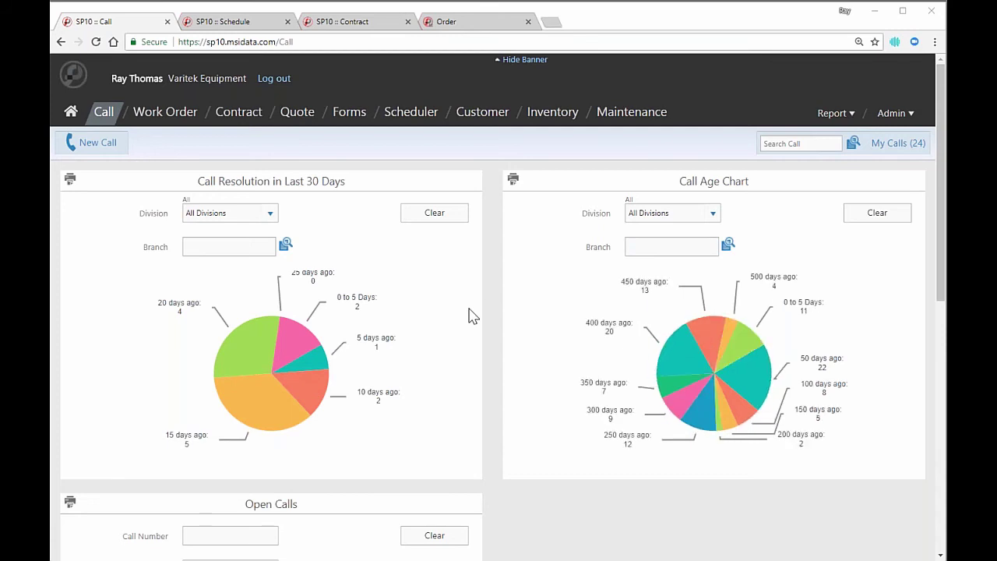
pyautogui.click(97, 155)
pyautogui.write('am')
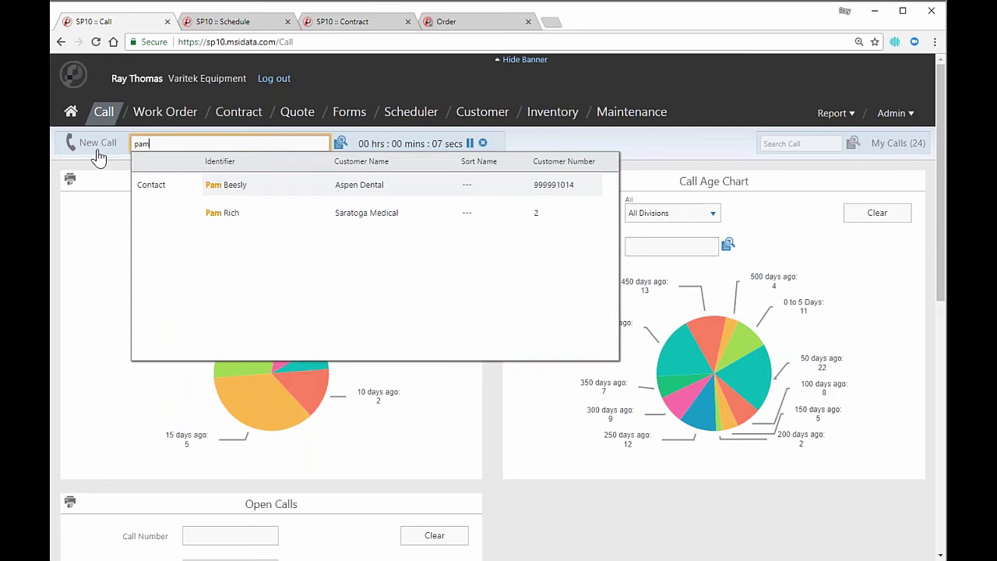
# Step: Replace the caller lookup text with "1z" and with "z" to search by equipment identifier
pyautogui.press('BackSpace')
pyautogui.press('BackSpace')
pyautogui.press('BackSpace')
pyautogui.write('1z')
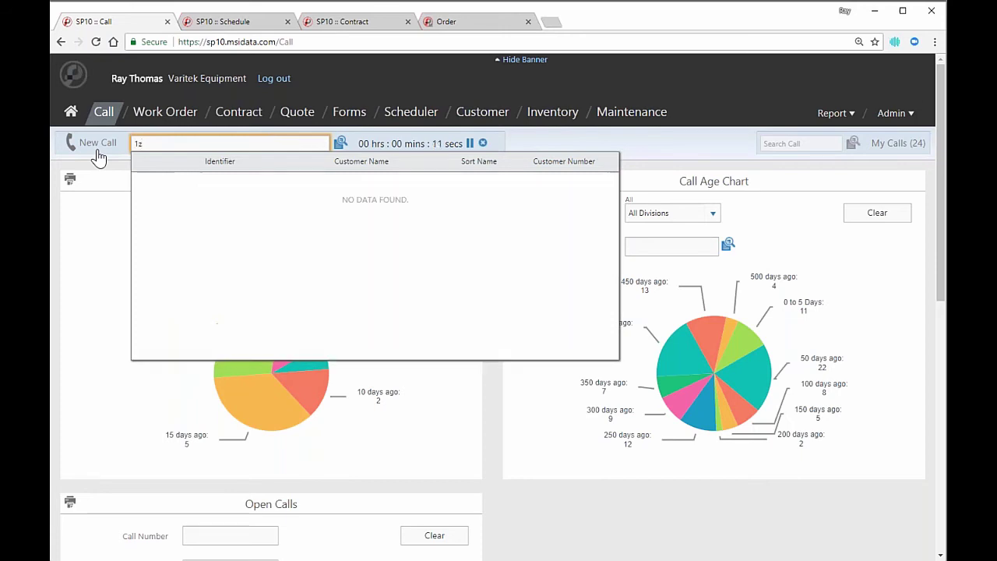
pyautogui.press('BackSpace')
pyautogui.press('BackSpace')
pyautogui.write('z')
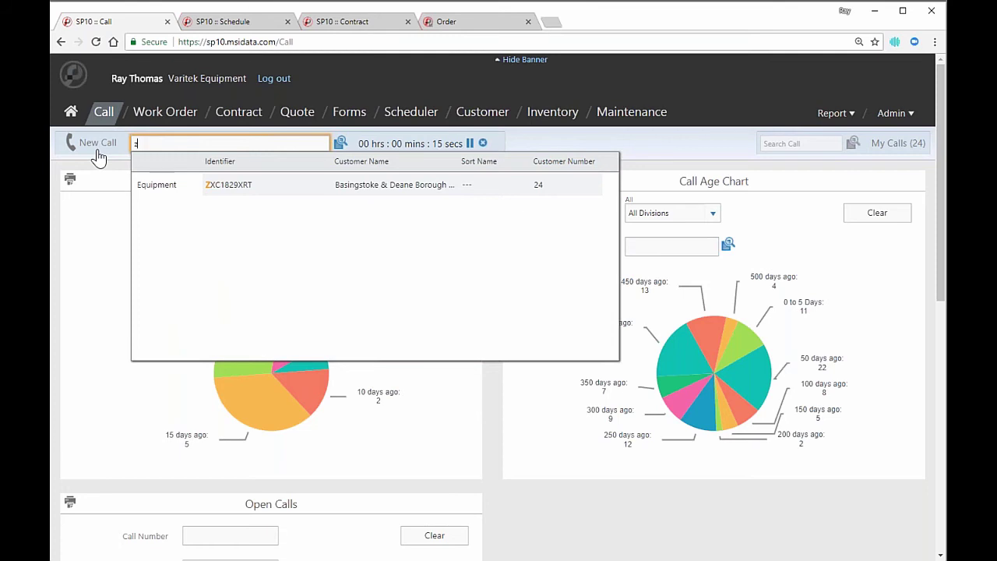
# Step: Search the call lookup for the caller's first name again and select the contact at Saratoga Medical
pyautogui.press('BackSpace')
pyautogui.write('pam')
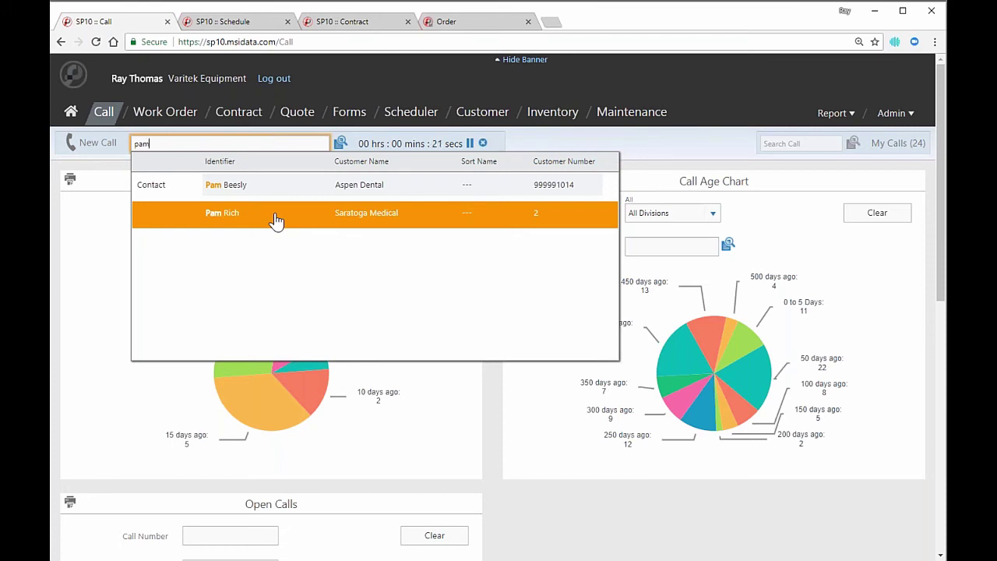
pyautogui.click(277, 221)
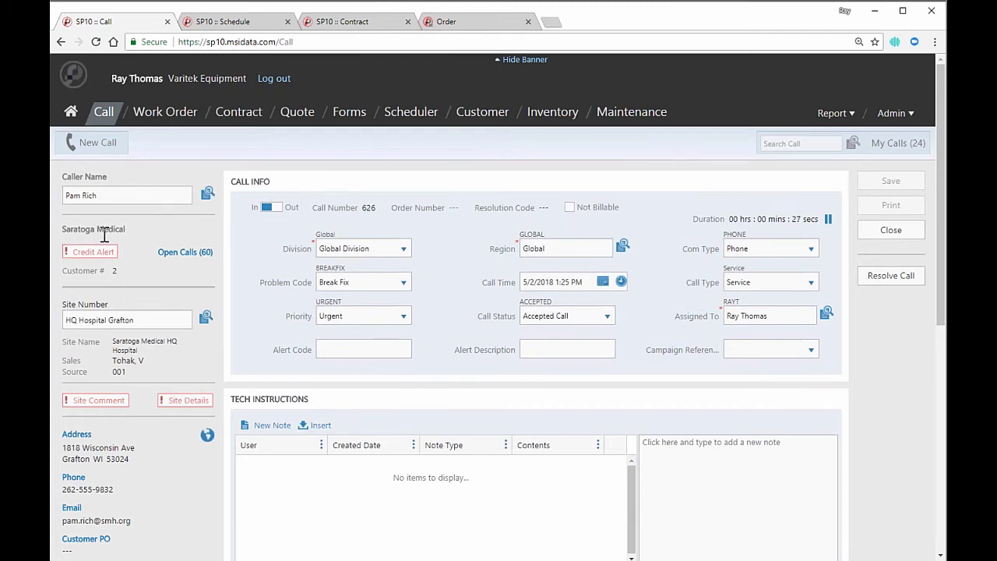
# Step: Add a tech instruction note stating that the caller reported generator #3 is beeping in an odd way
pyautogui.click(686, 463)
pyautogui.write('Pam')
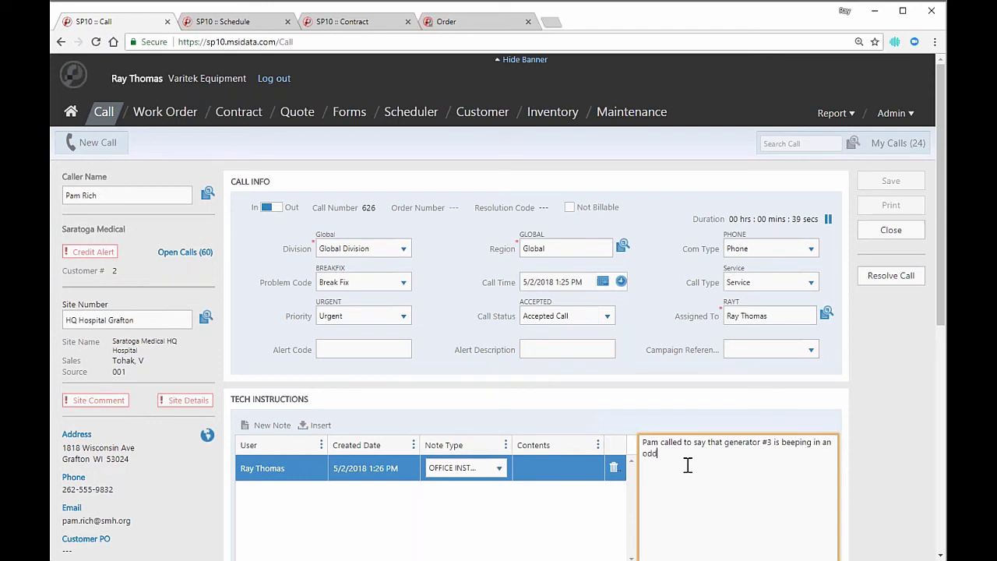
pyautogui.press('Tab')
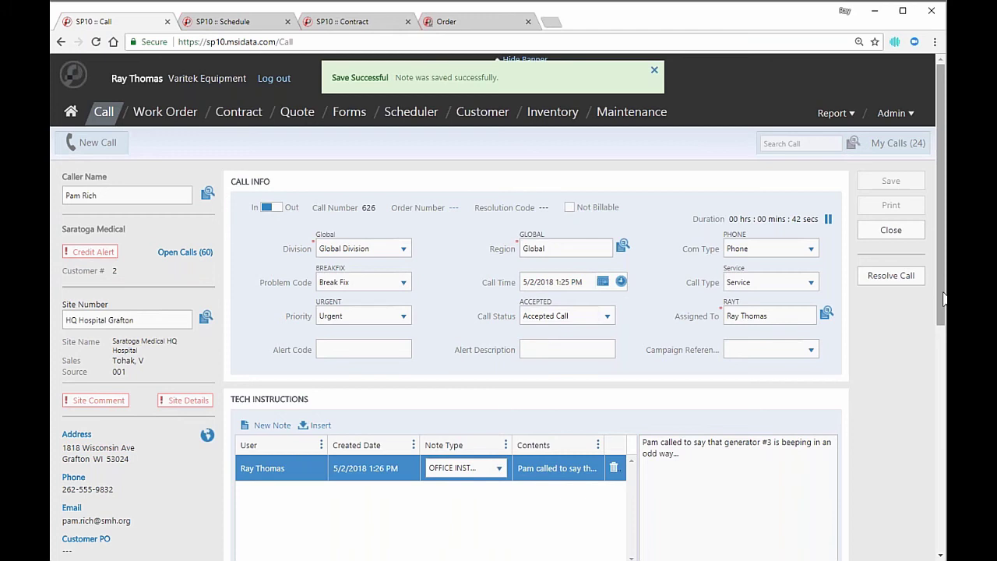
# Step: Add the SMH-Standby 3 Generator from the site's equipment list to the call items
pyautogui.moveTo(943, 298); pyautogui.dragTo(931, 456)
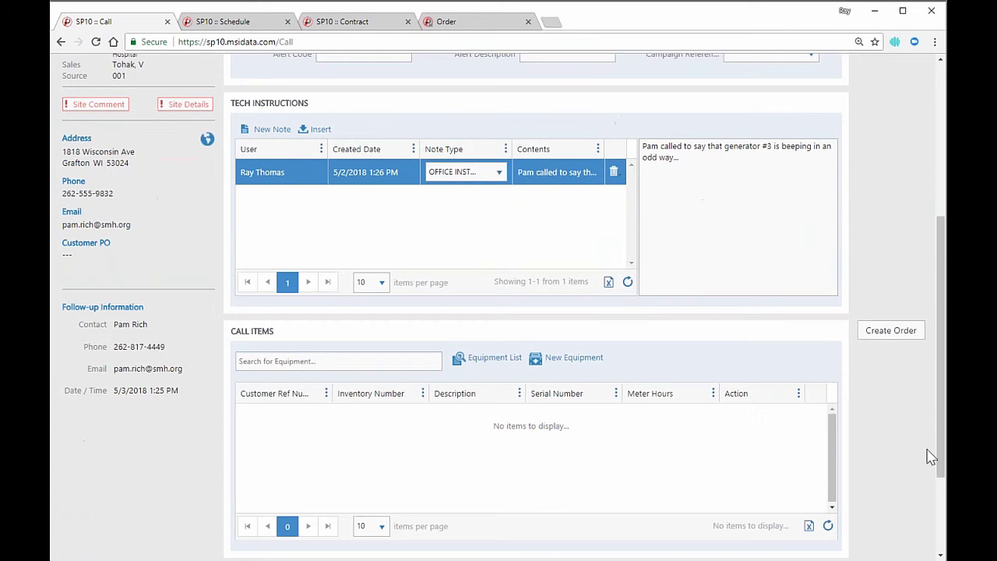
pyautogui.click(493, 367)
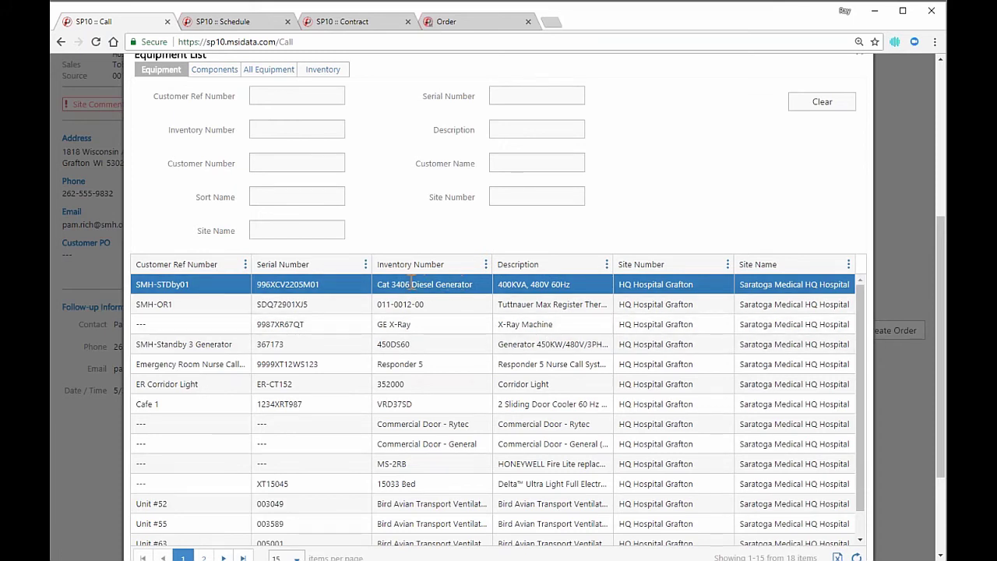
pyautogui.click(267, 353)
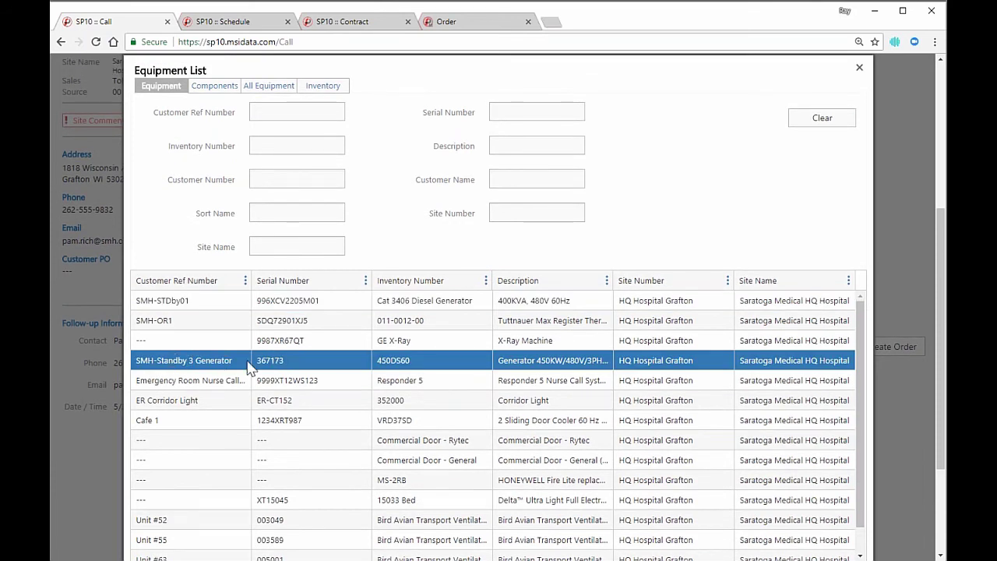
pyautogui.doubleClick(528, 358)
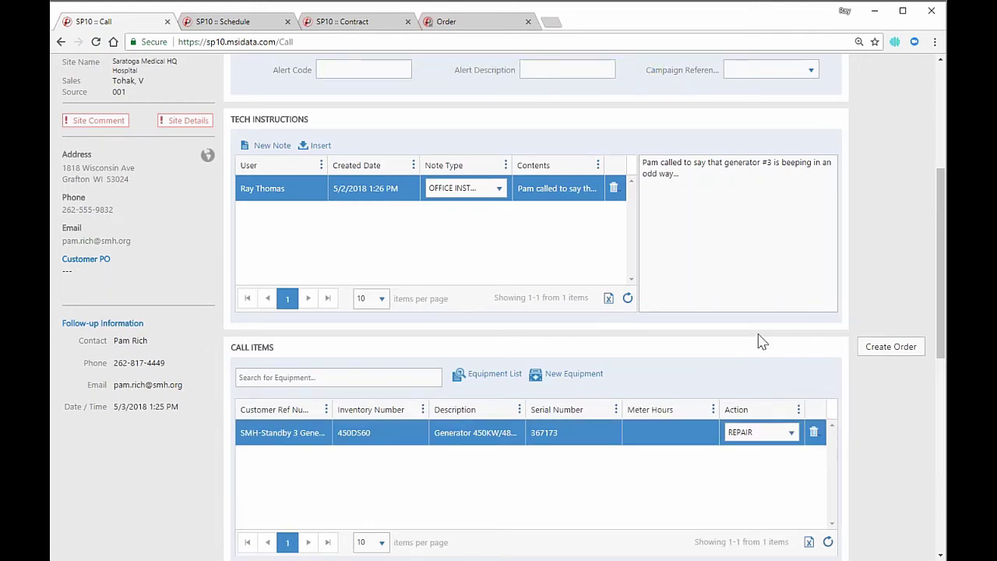
# Step: Review the generator's warranty and contract coverage and its service history, showing 25 history items per page
pyautogui.moveTo(942, 302); pyautogui.dragTo(943, 367)
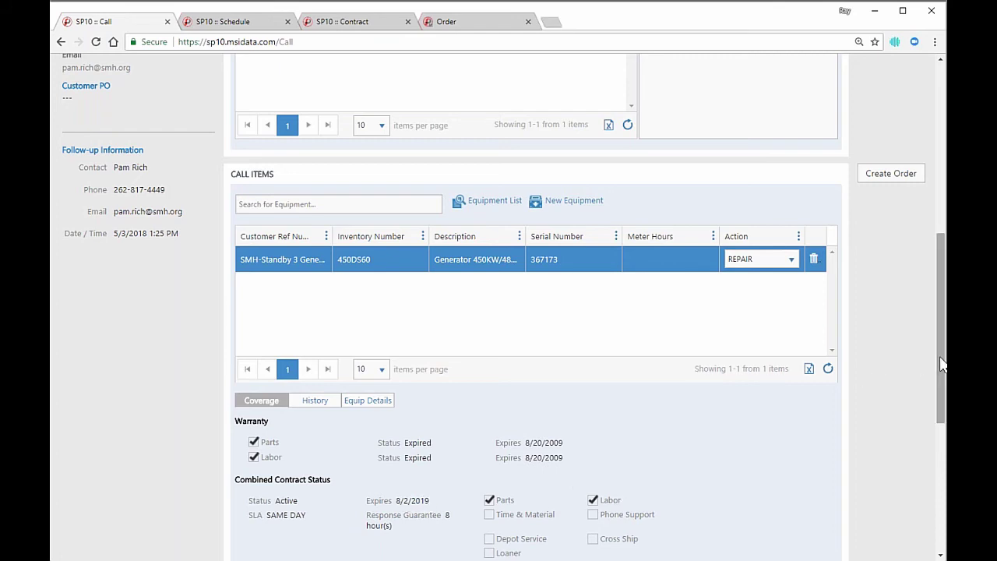
pyautogui.moveTo(941, 364); pyautogui.dragTo(941, 409)
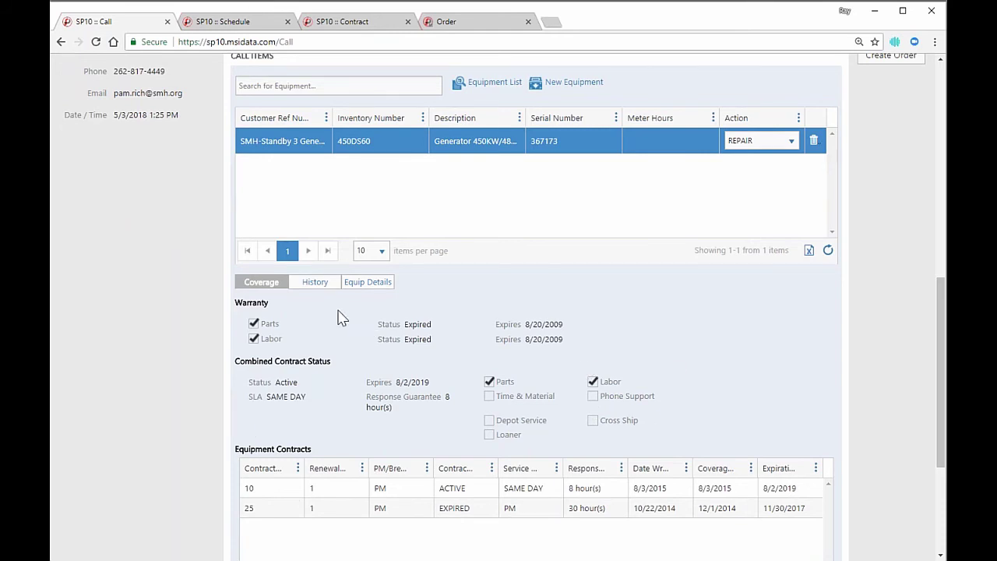
pyautogui.click(316, 284)
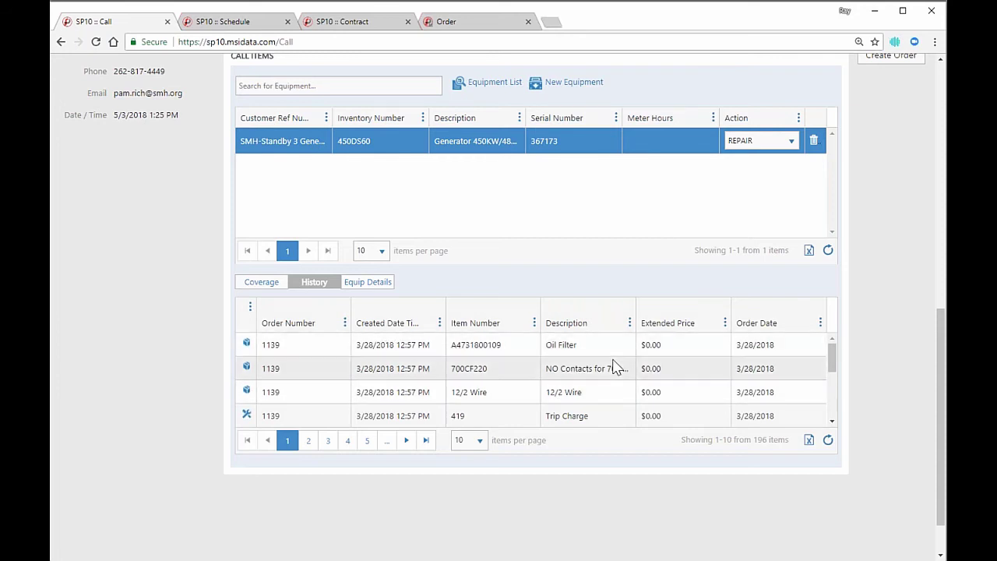
pyautogui.click(476, 442)
pyautogui.click(470, 511)
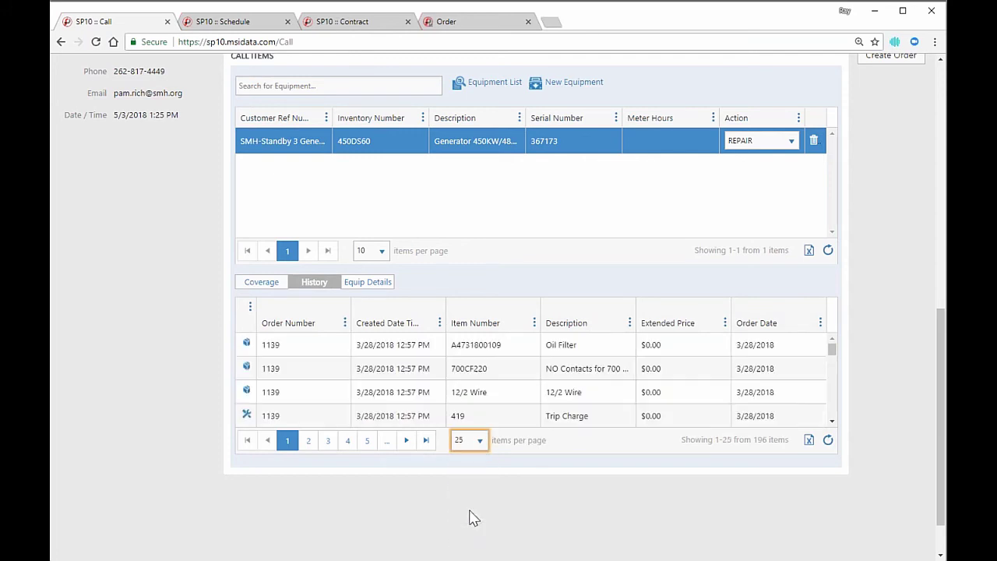
pyautogui.moveTo(834, 353)
pyautogui.mouseDown()
pyautogui.moveTo(839, 368)
pyautogui.moveTo(830, 345)
pyautogui.mouseUp()
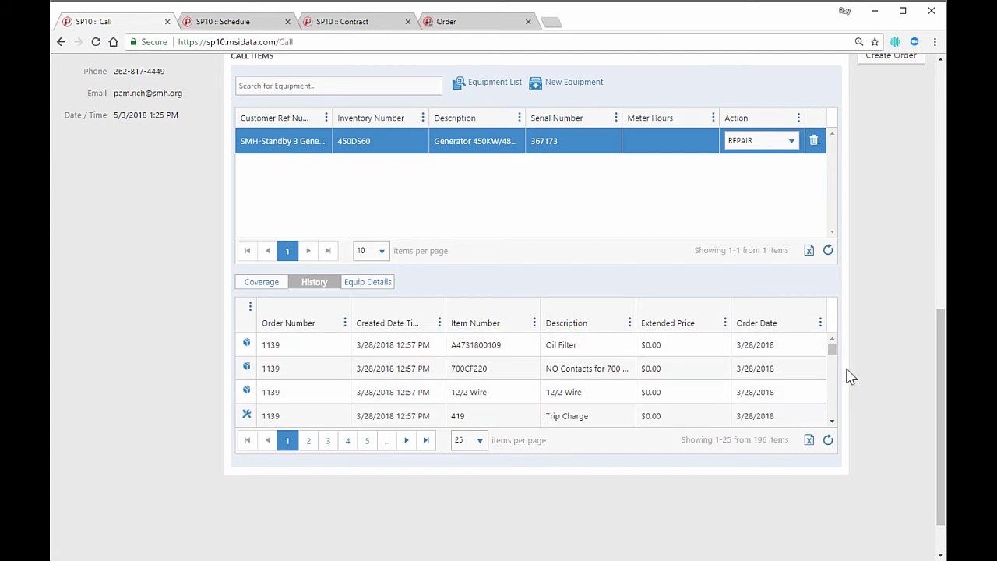
# Step: Review the customer's credit alert, checking the credit limit and balance, and close it
pyautogui.moveTo(940, 356); pyautogui.dragTo(922, 299)
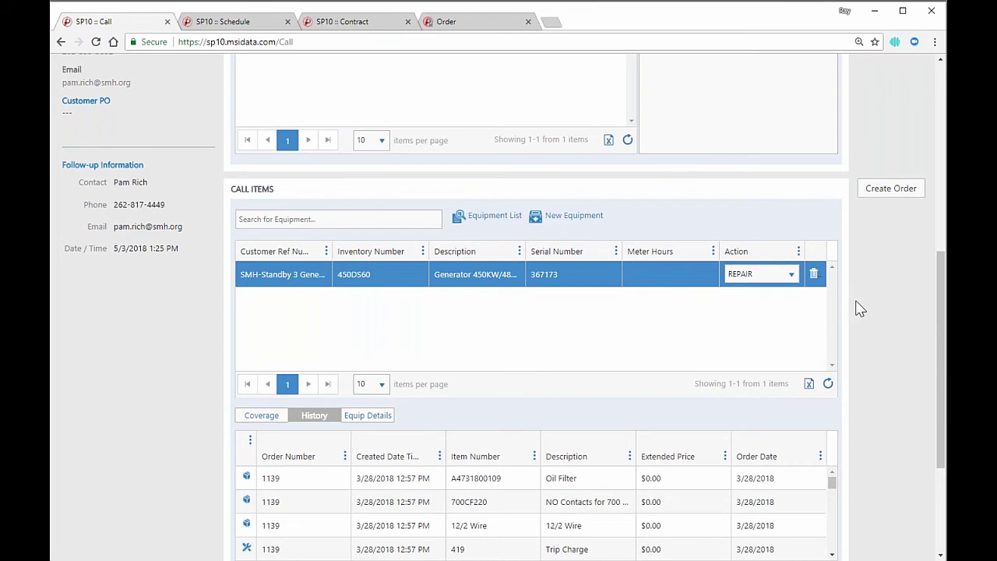
pyautogui.moveTo(942, 361); pyautogui.dragTo(943, 175)
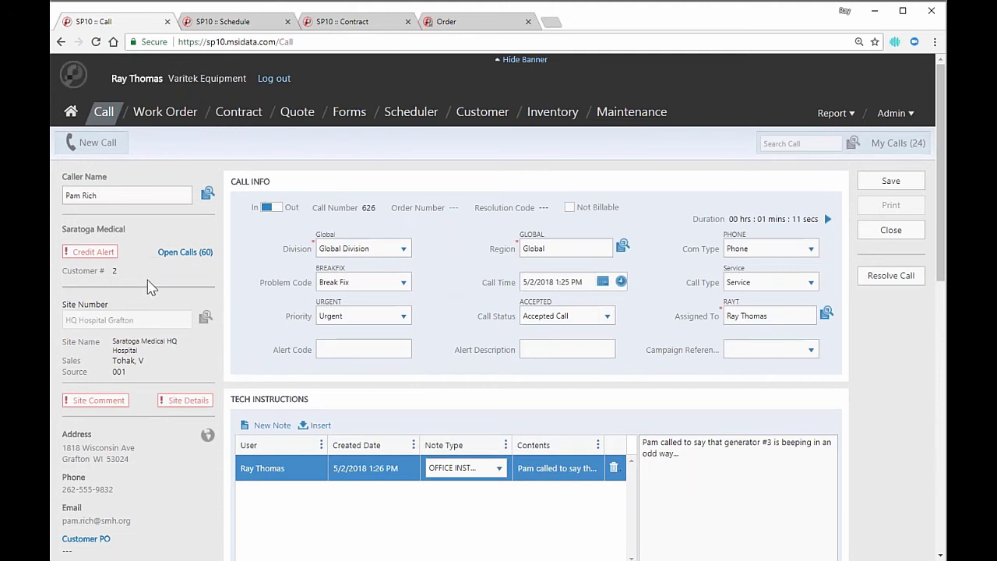
pyautogui.click(92, 252)
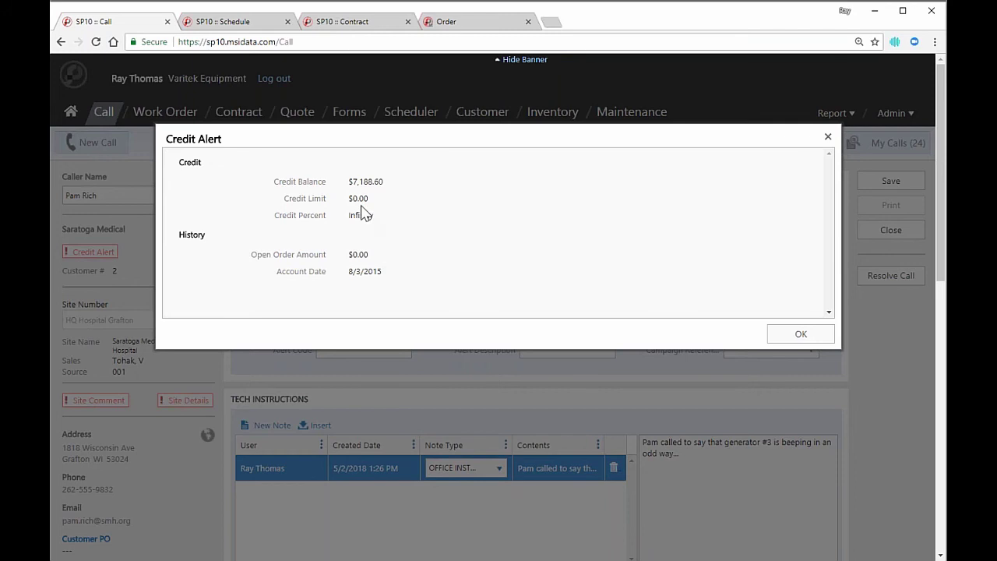
pyautogui.moveTo(372, 200); pyautogui.dragTo(347, 198)
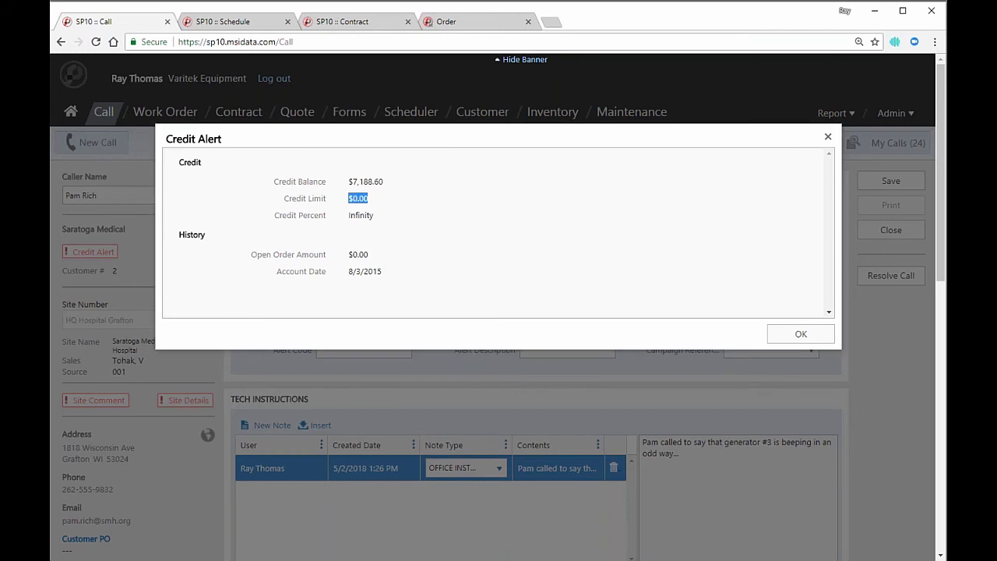
pyautogui.click(373, 181)
pyautogui.click(825, 335)
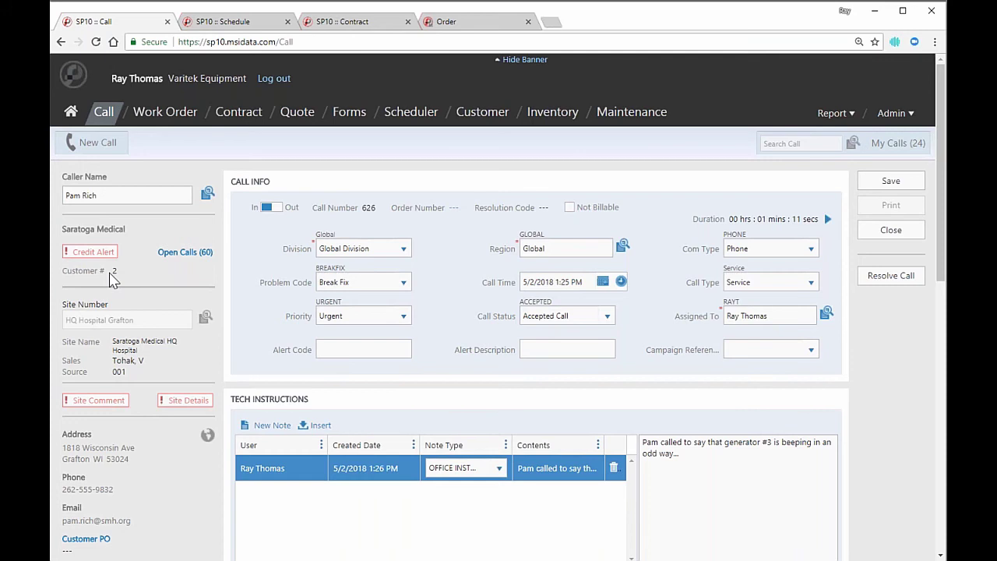
# Step: Read the site details and the site comment for the call's site, closing each one
pyautogui.click(188, 401)
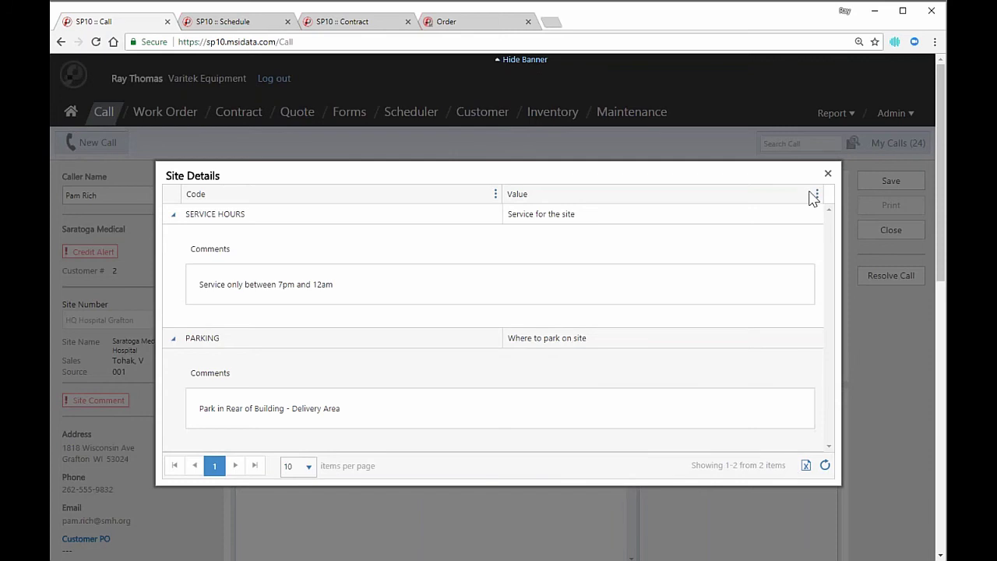
pyautogui.press('Escape')
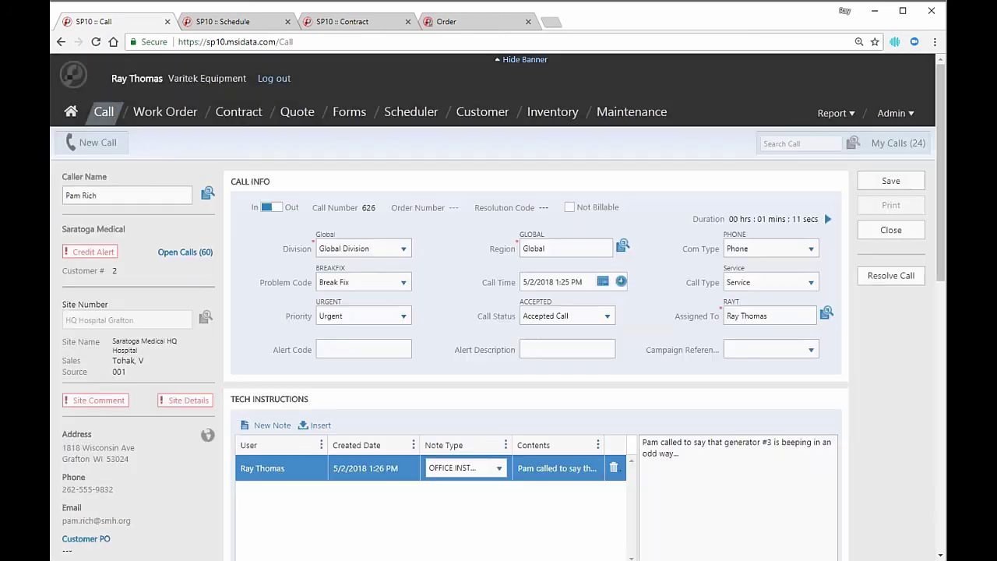
pyautogui.click(105, 403)
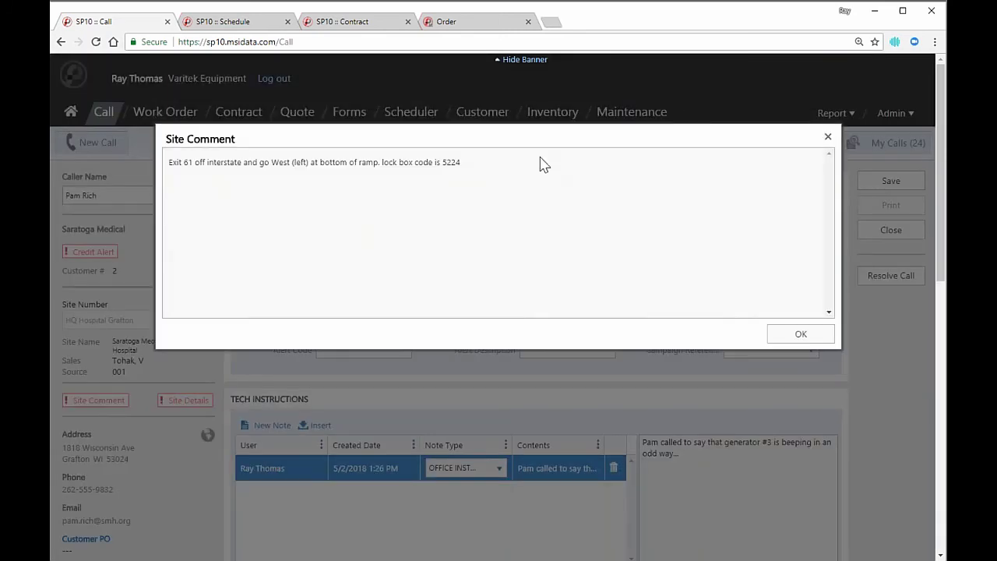
pyautogui.click(802, 335)
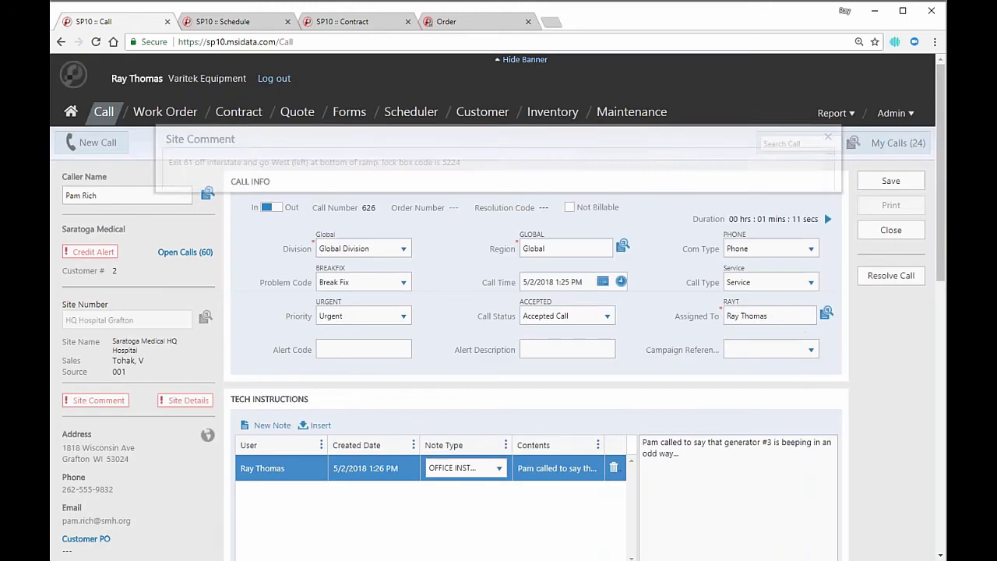
# Step: Save the call and create a work order from it, going to the order screen
pyautogui.click(893, 190)
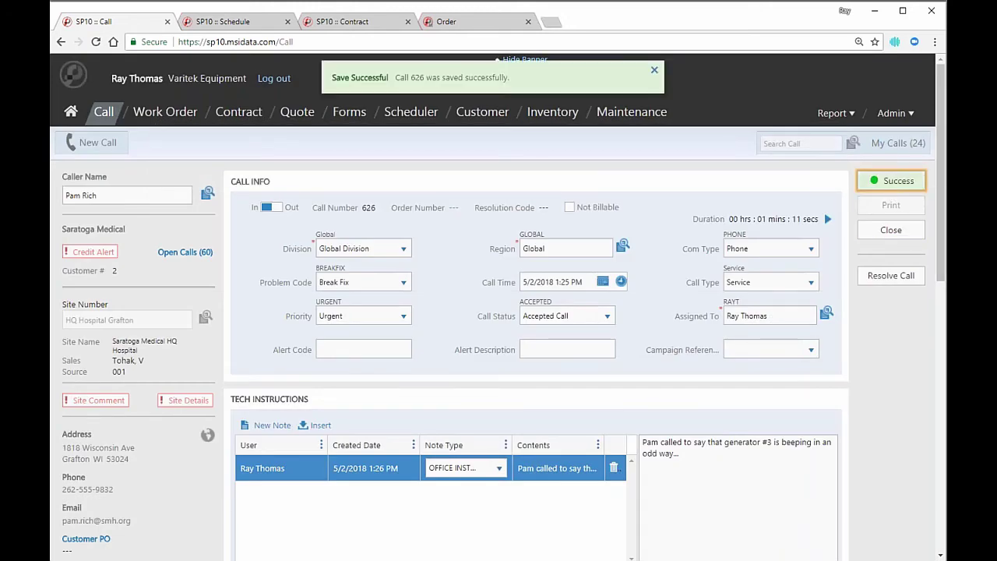
pyautogui.scroll(-3, 906, 401)
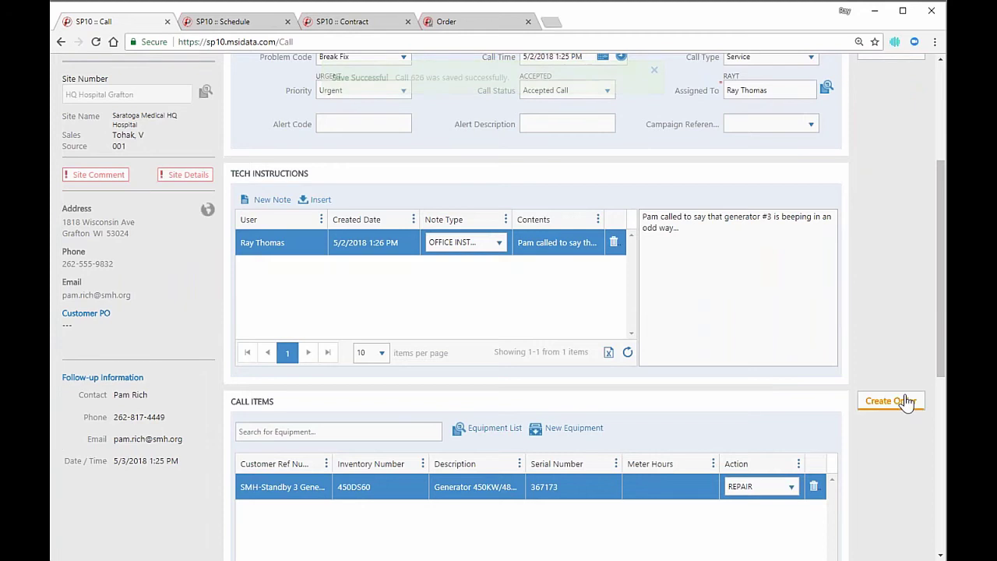
pyautogui.click(906, 401)
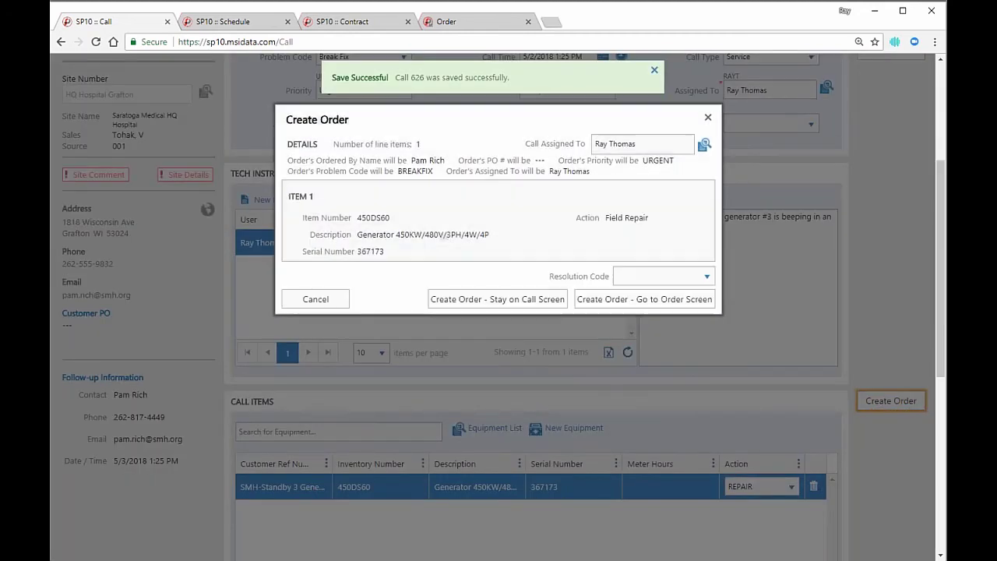
pyautogui.click(668, 304)
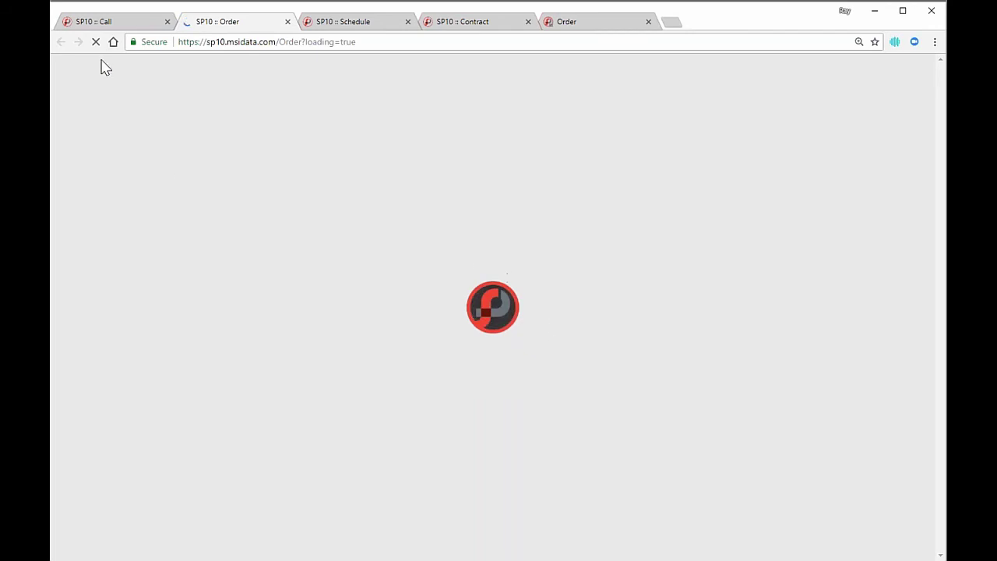
# Step: Check the call record after creating the order and return to the new work order
pyautogui.click(107, 22)
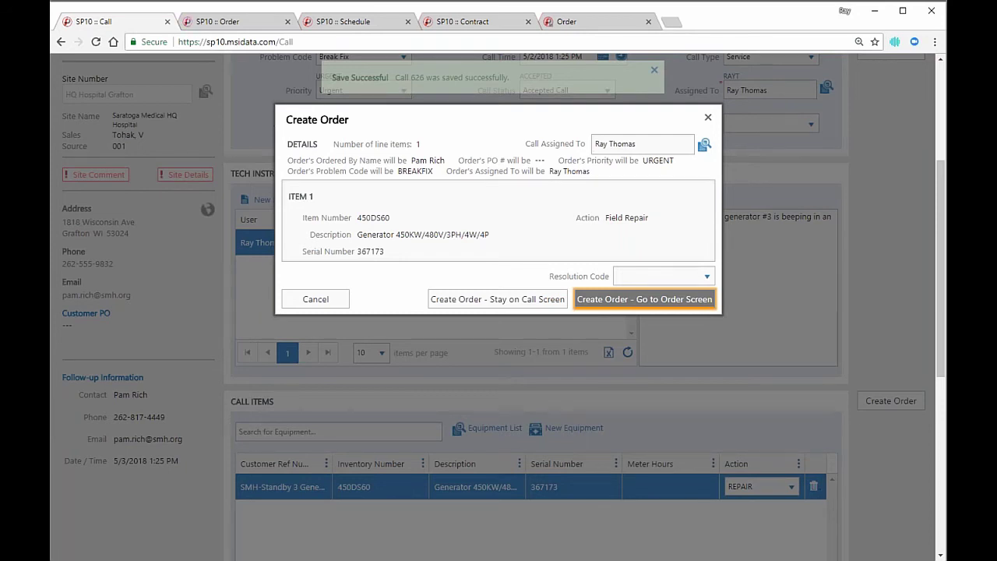
pyautogui.press('Return')
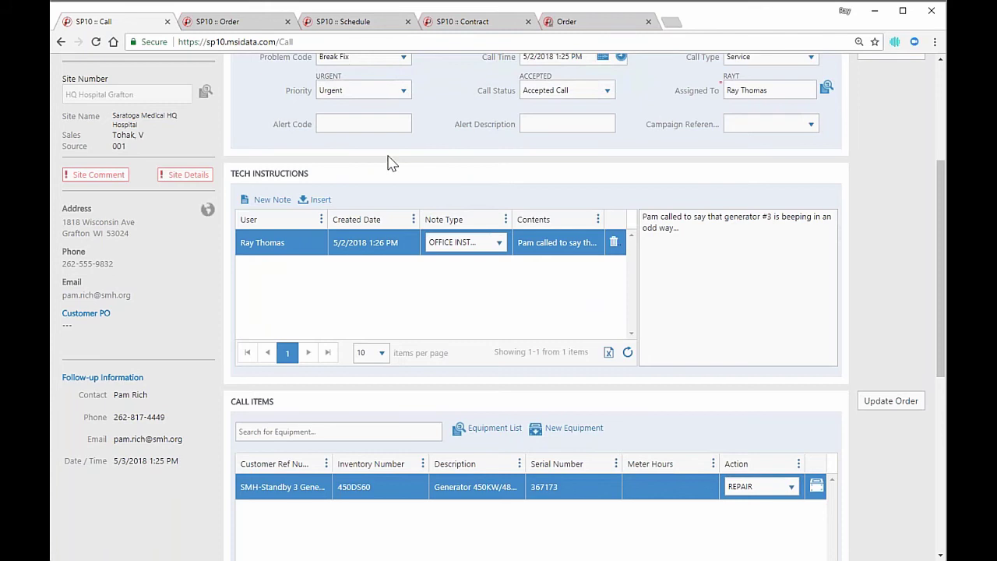
pyautogui.click(234, 23)
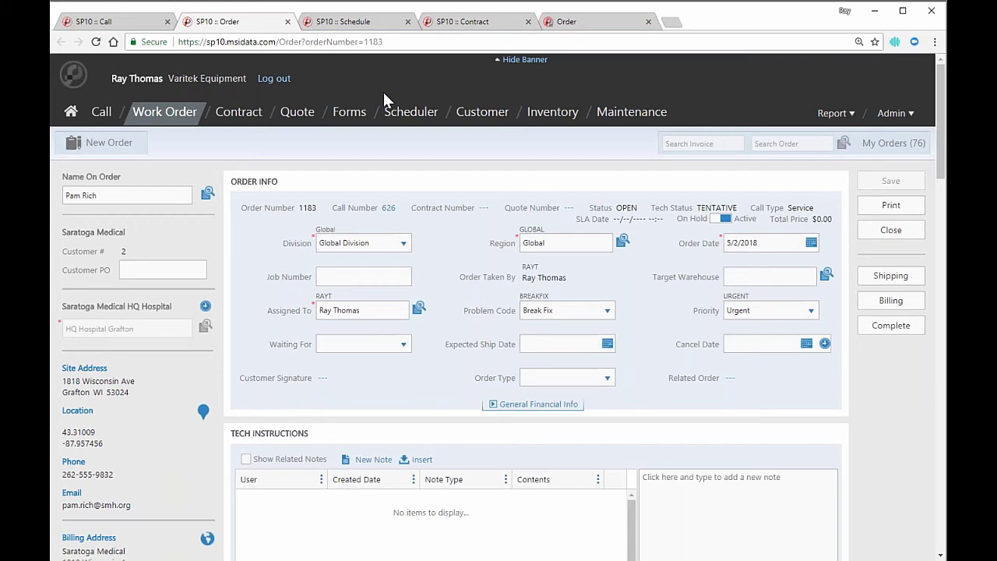
# Step: Attach 20kw-Diesel-Generator.jpg from the Pictures folder to the order's tech instructions with the description "Photo"
pyautogui.click(424, 463)
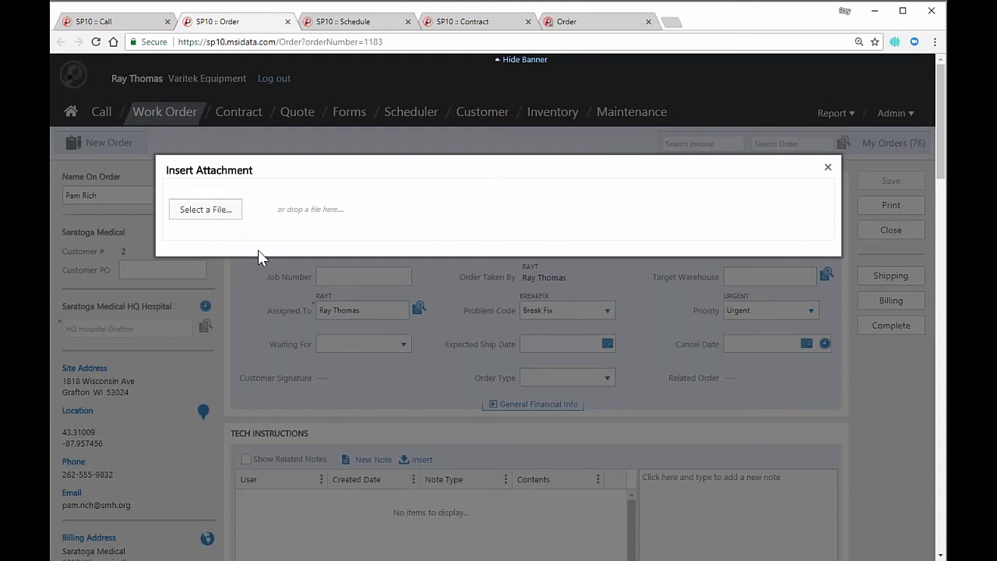
pyautogui.click(213, 224)
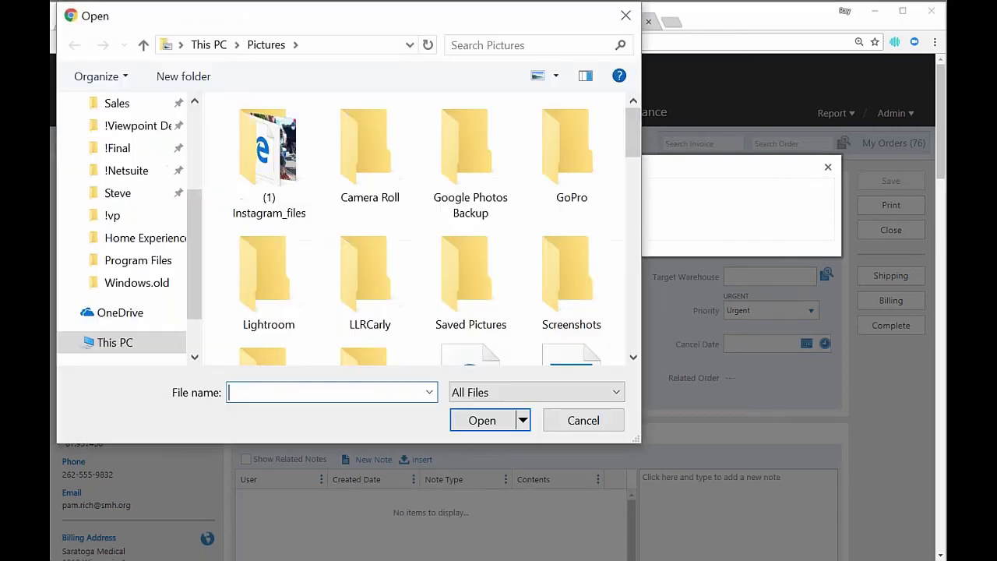
pyautogui.scroll(-3, 637, 248)
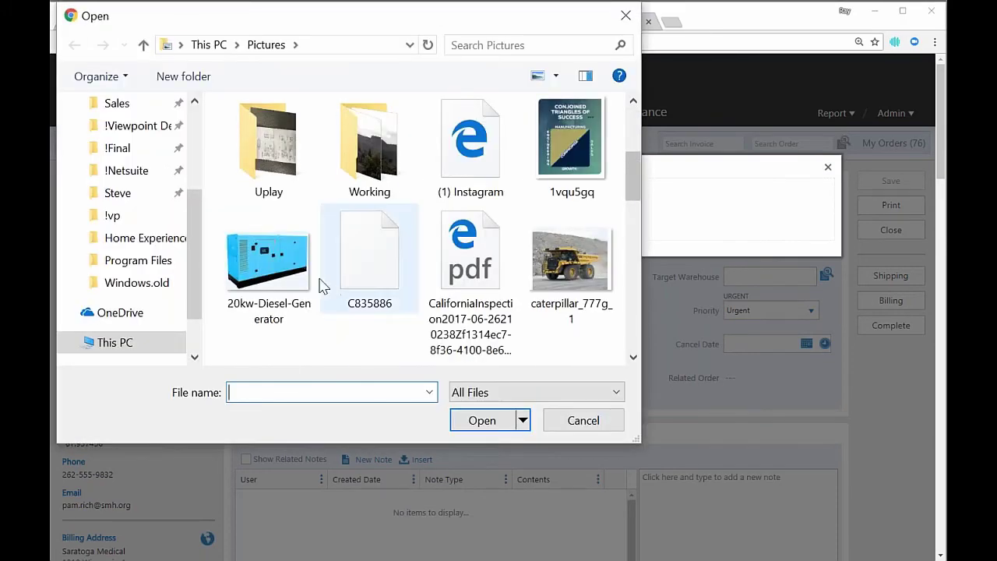
pyautogui.click(296, 280)
pyautogui.doubleClick(296, 281)
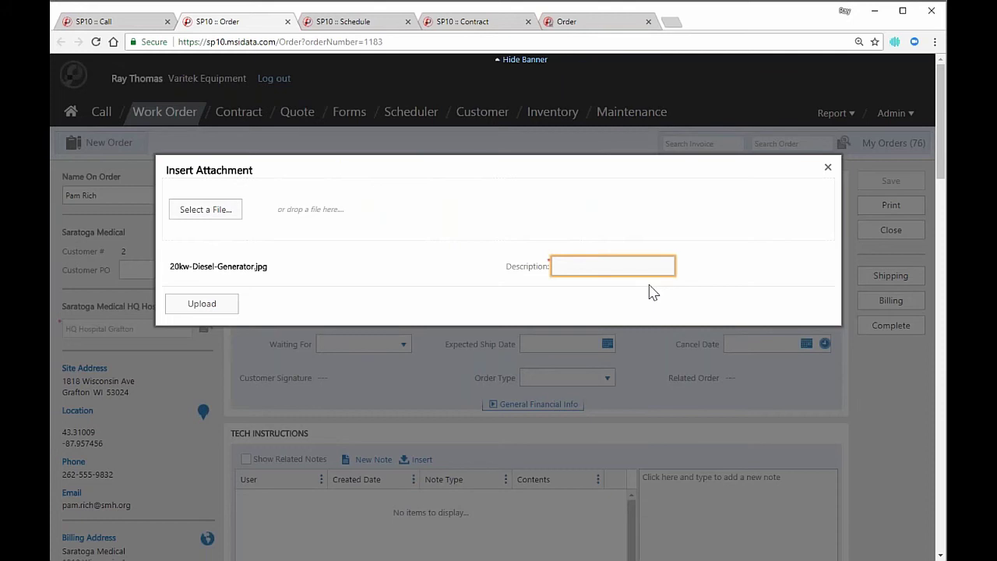
pyautogui.write('Photo')
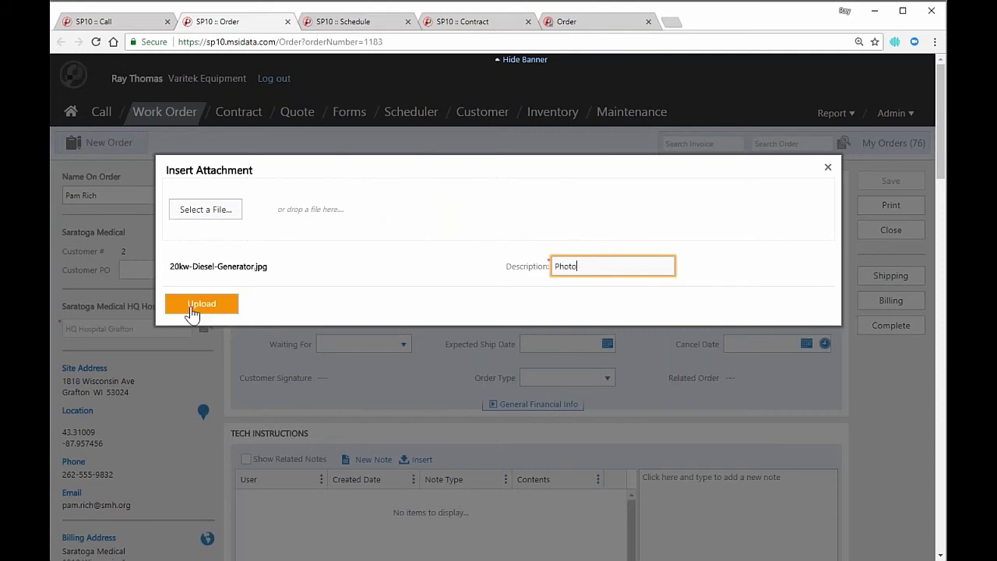
pyautogui.click(195, 306)
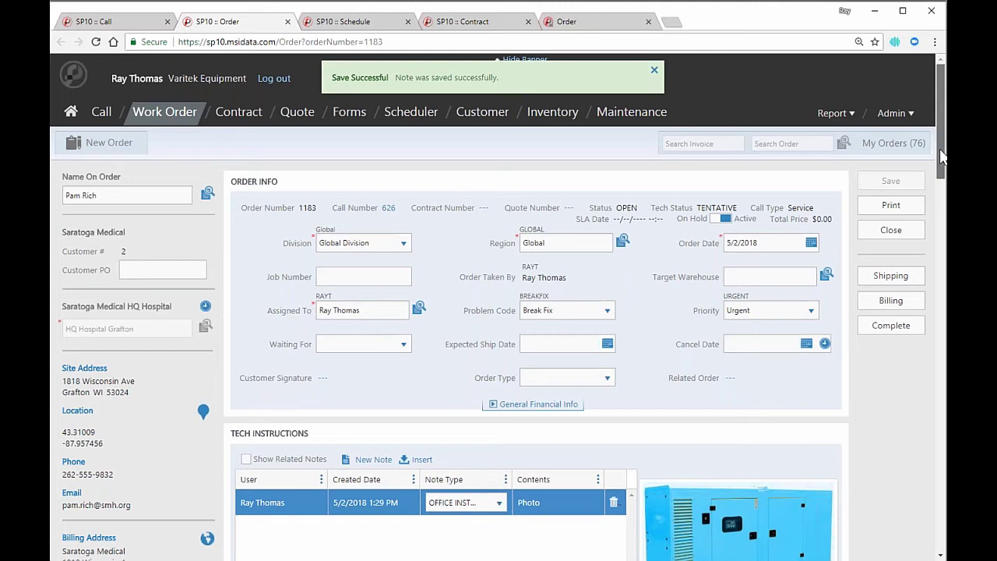
# Step: Rename the work order's appointment as "Fix the beeping generator" and save it
pyautogui.moveTo(943, 158); pyautogui.dragTo(943, 203)
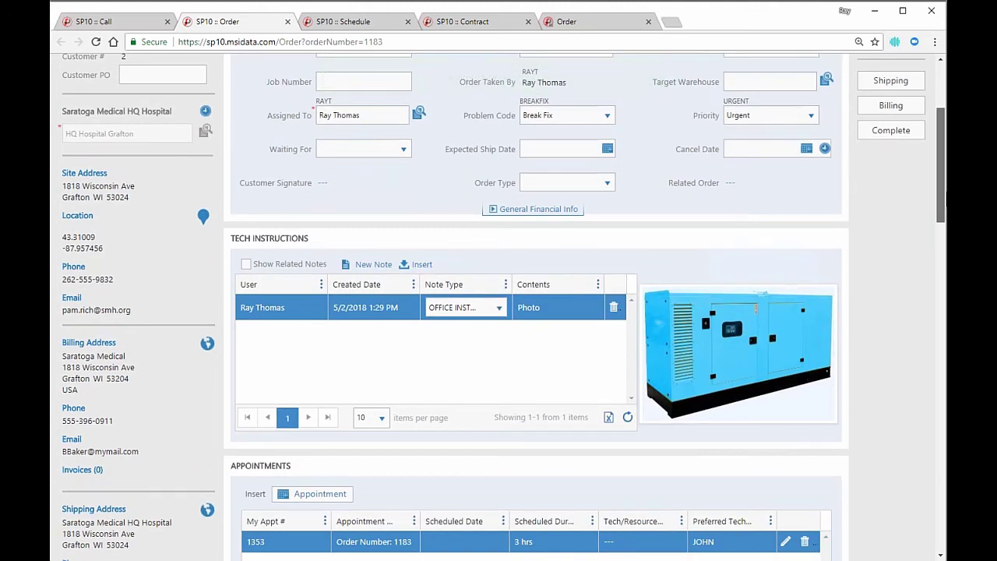
pyautogui.scroll(-2, 503, 360)
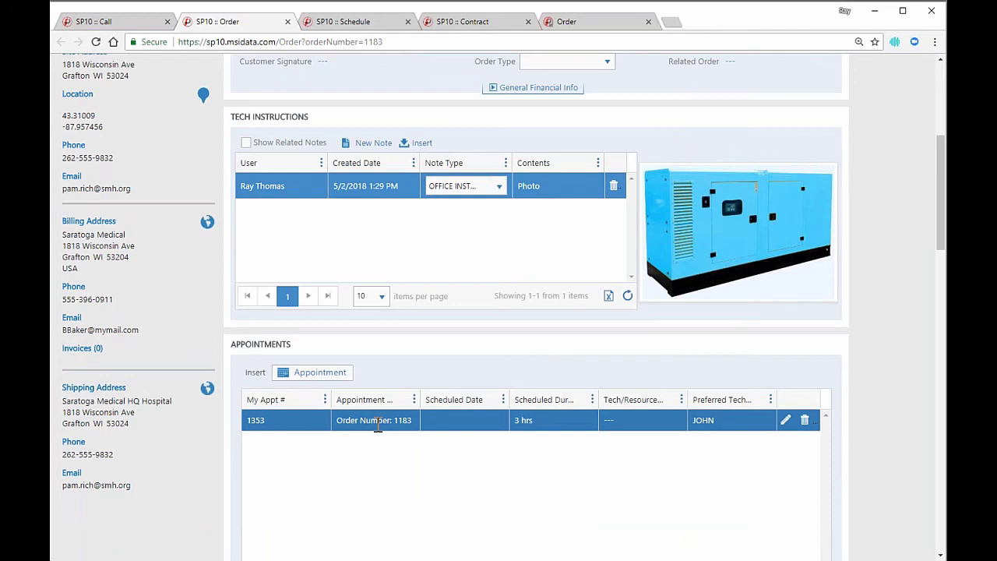
pyautogui.doubleClick(377, 422)
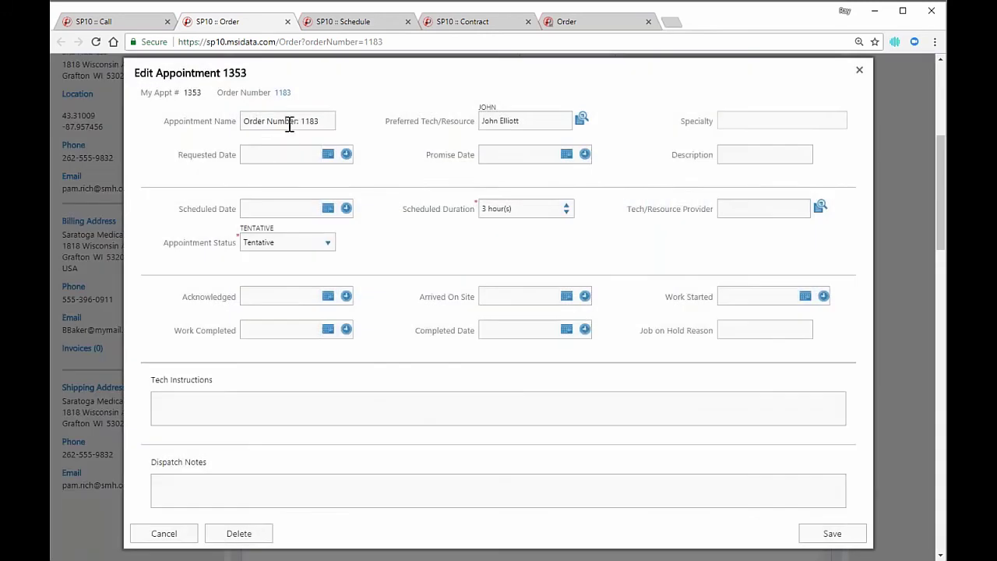
pyautogui.click(289, 123)
pyautogui.write('F')
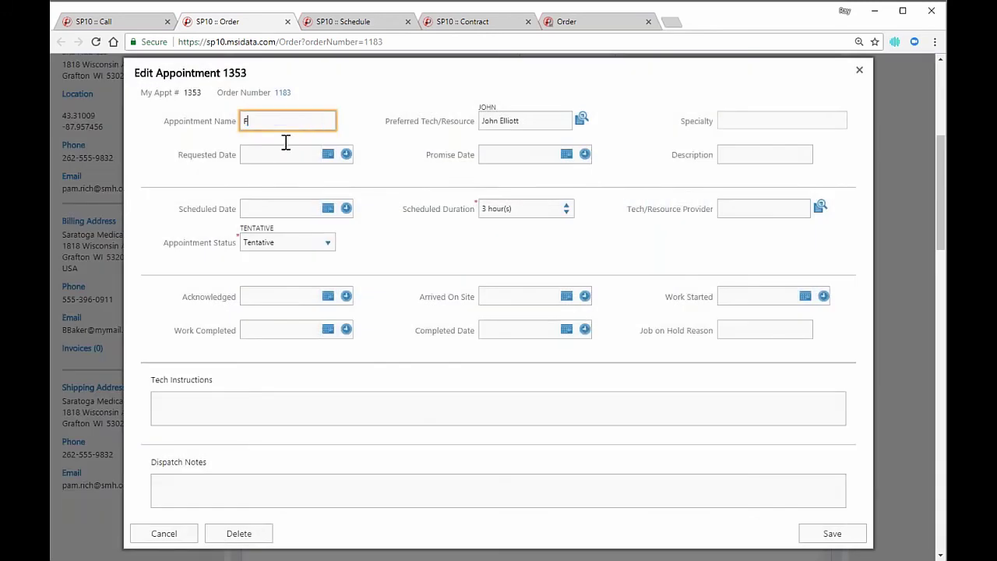
pyautogui.write('ix the beeping generator')
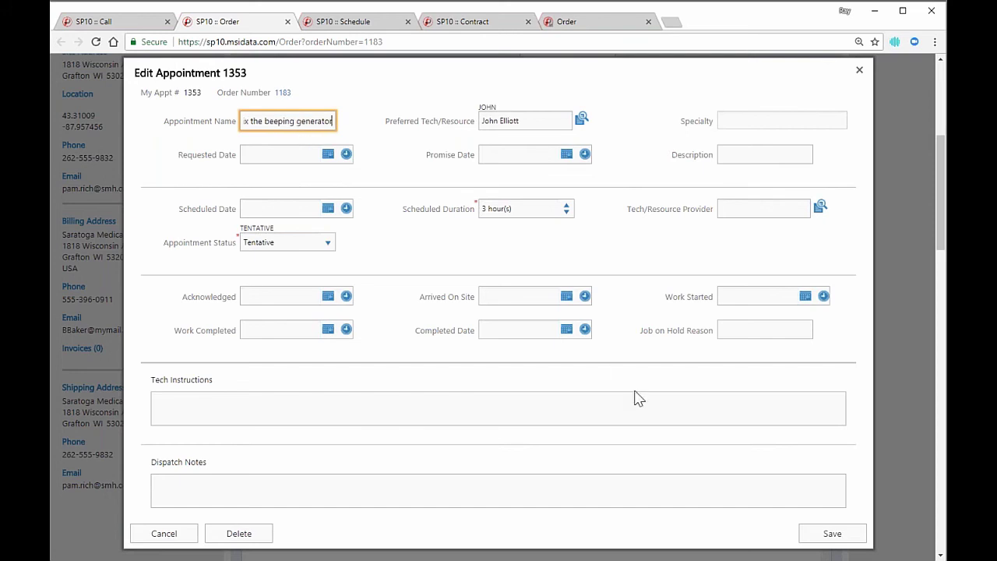
pyautogui.click(833, 535)
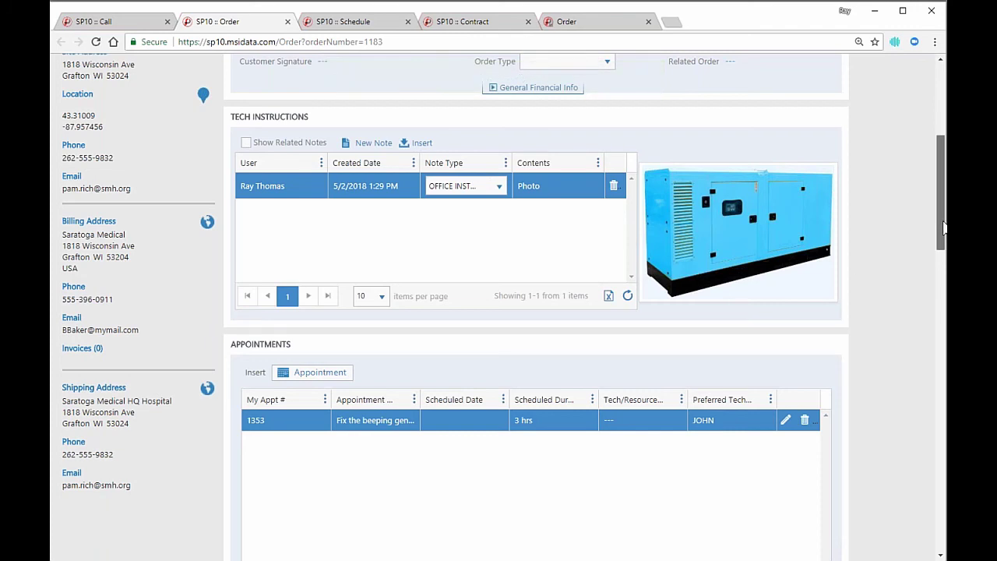
# Step: Look over the order lines, switch to the schedule board and filter its technicians by the MECHANICAL specialty
pyautogui.moveTo(942, 226); pyautogui.dragTo(937, 437)
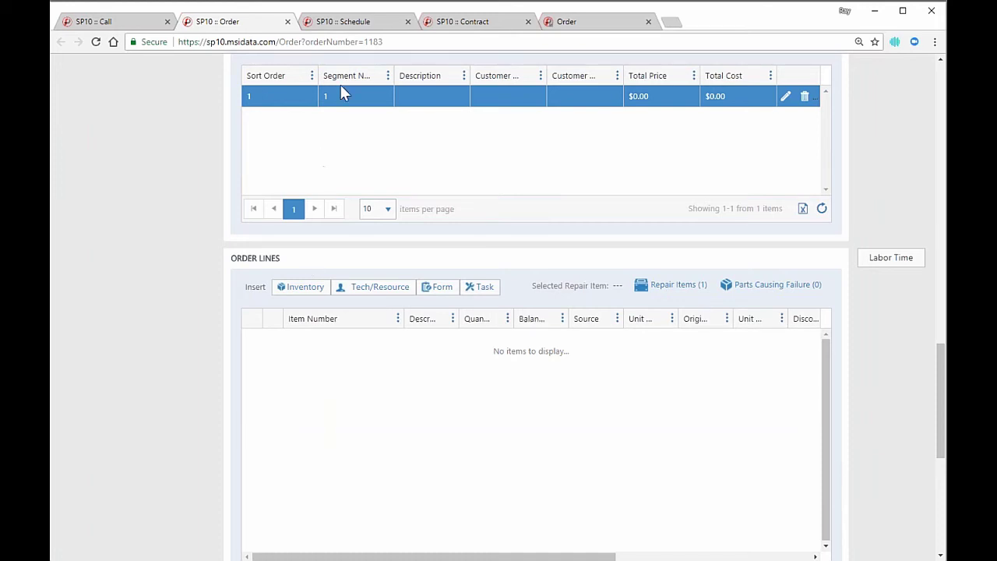
pyautogui.click(346, 24)
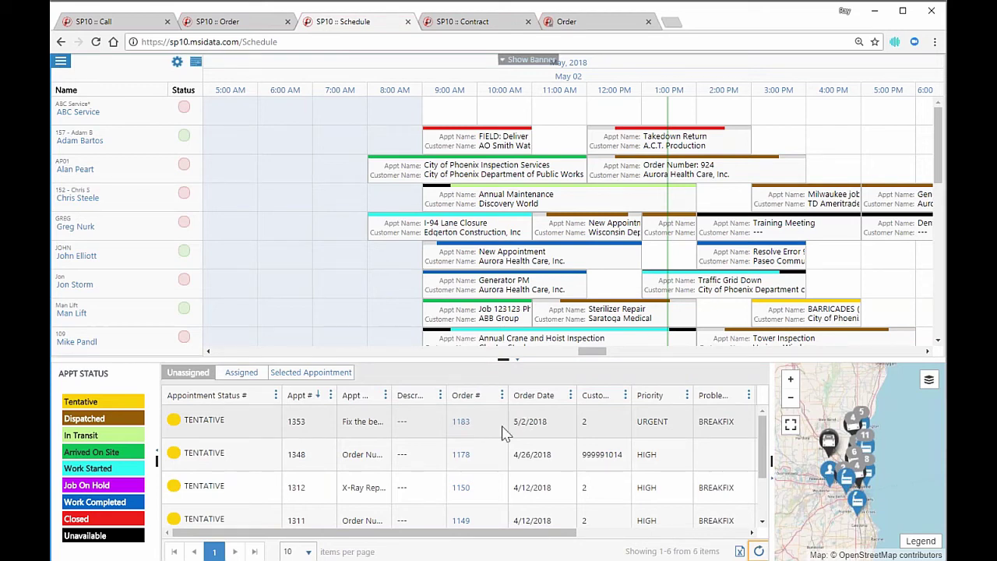
pyautogui.moveTo(827, 310)
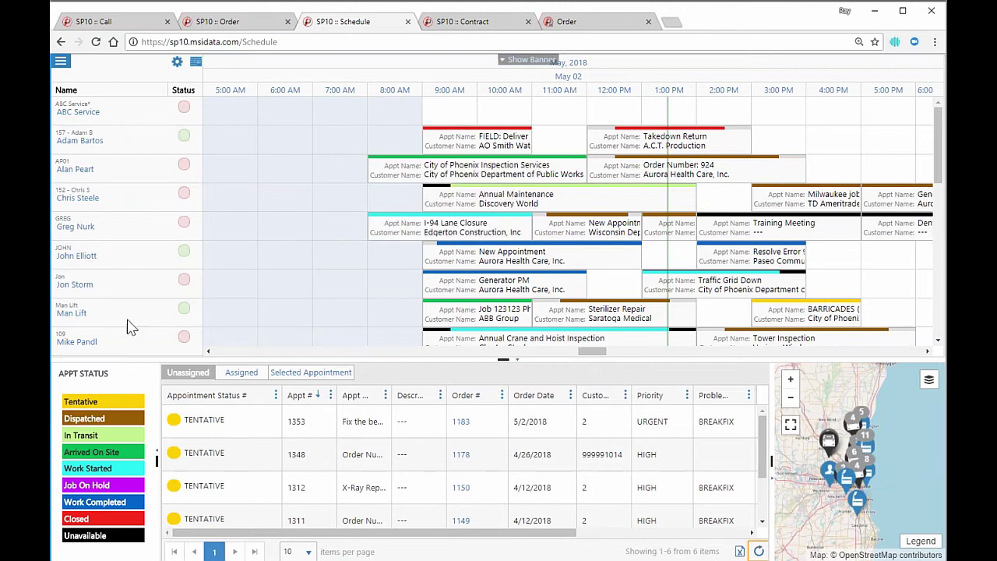
pyautogui.moveTo(492, 148)
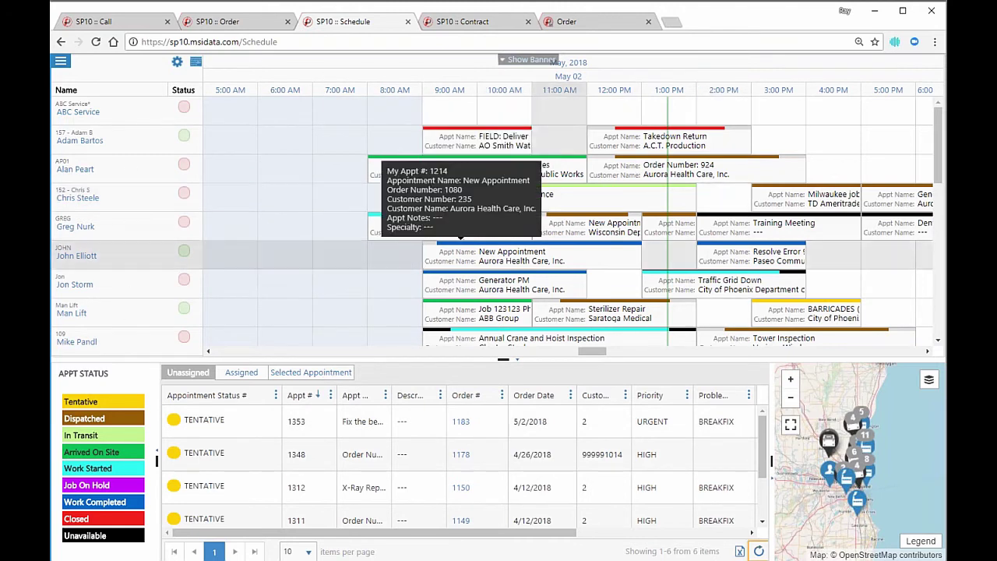
pyautogui.moveTo(680, 310)
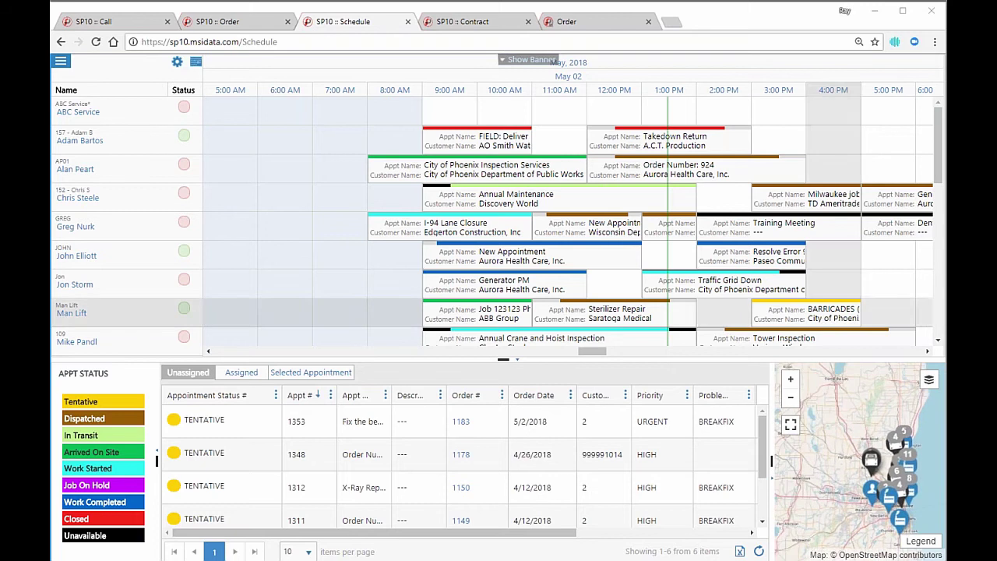
pyautogui.click(68, 65)
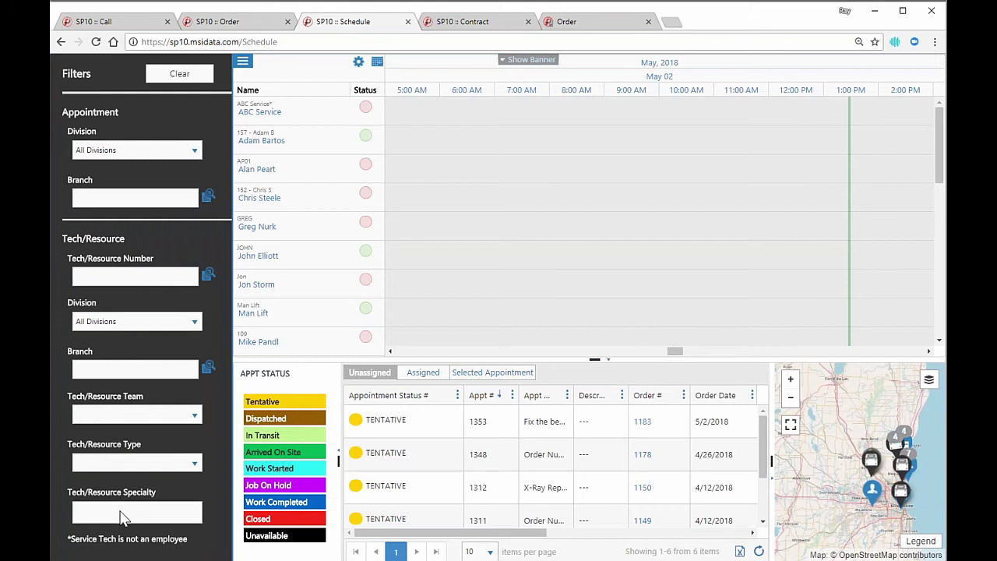
pyautogui.click(122, 514)
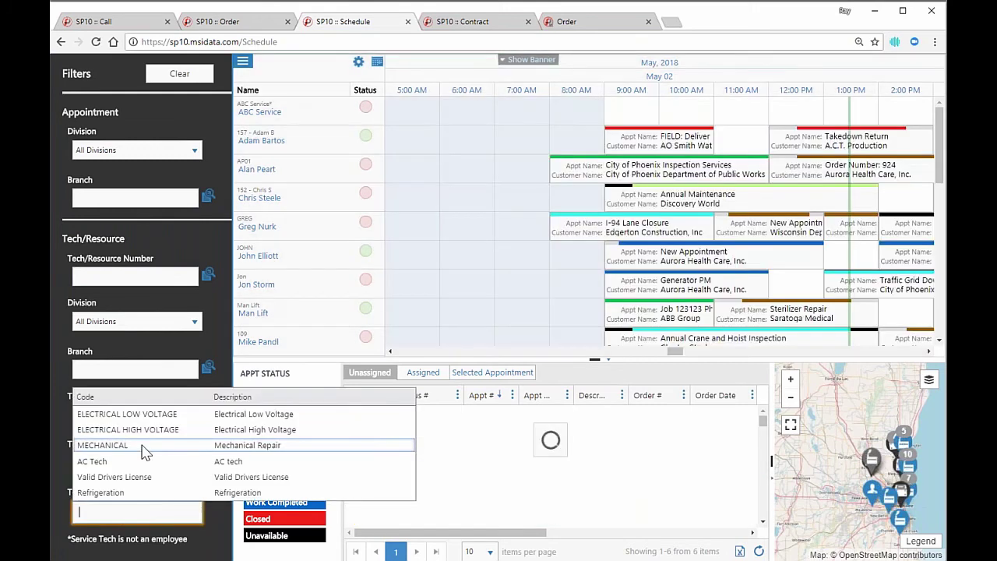
pyautogui.click(145, 450)
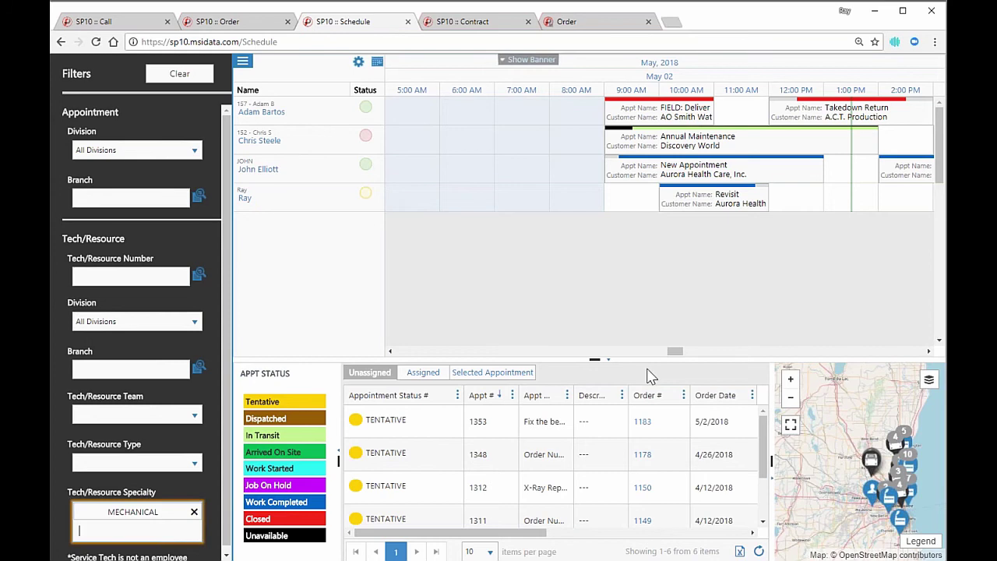
# Step: Schedule the unassigned generator repair appointment for 5/2/2018 at 1:00 PM with the last technician listed, and hide the filters
pyautogui.moveTo(675, 354); pyautogui.dragTo(683, 355)
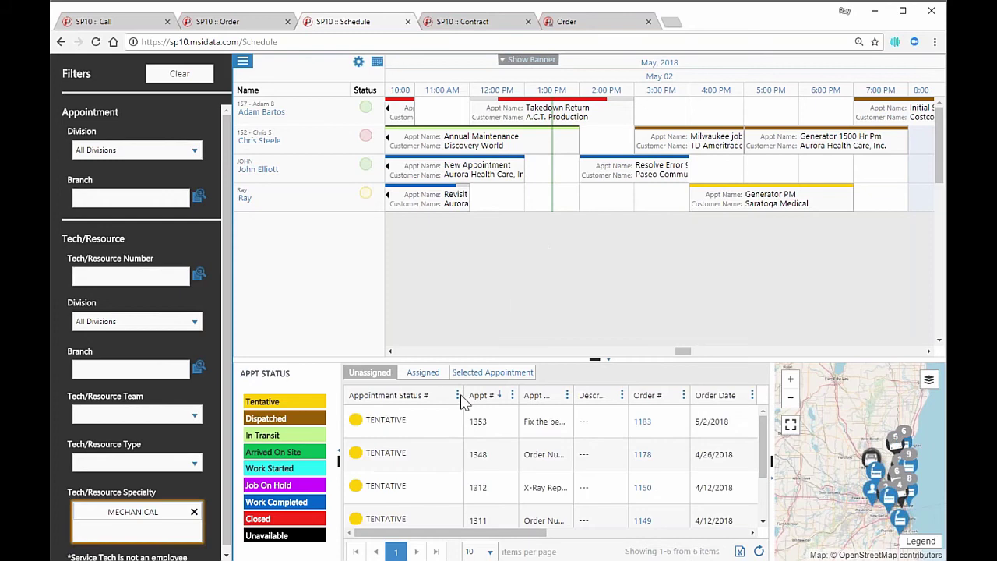
pyautogui.moveTo(401, 422); pyautogui.dragTo(532, 211)
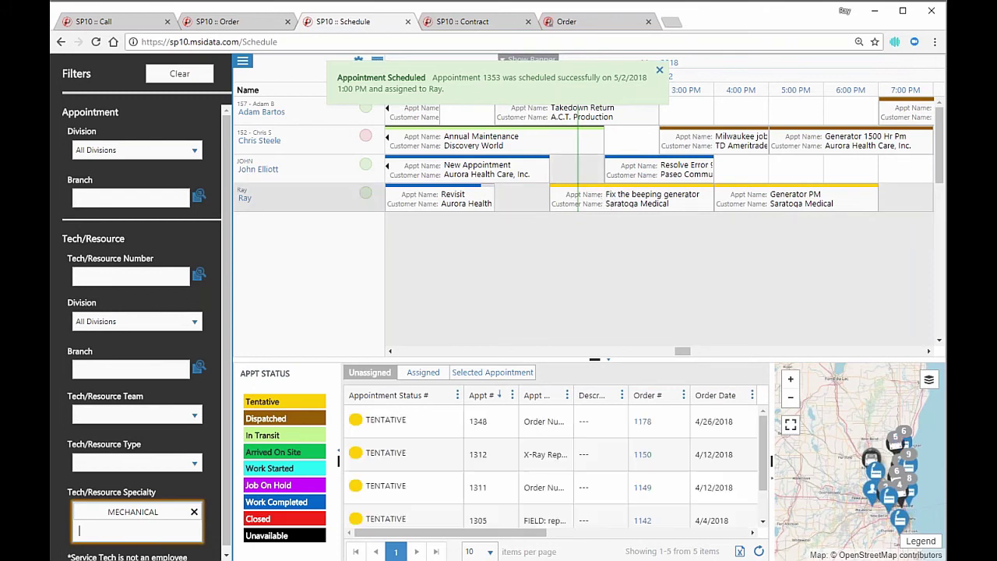
pyautogui.moveTo(598, 191)
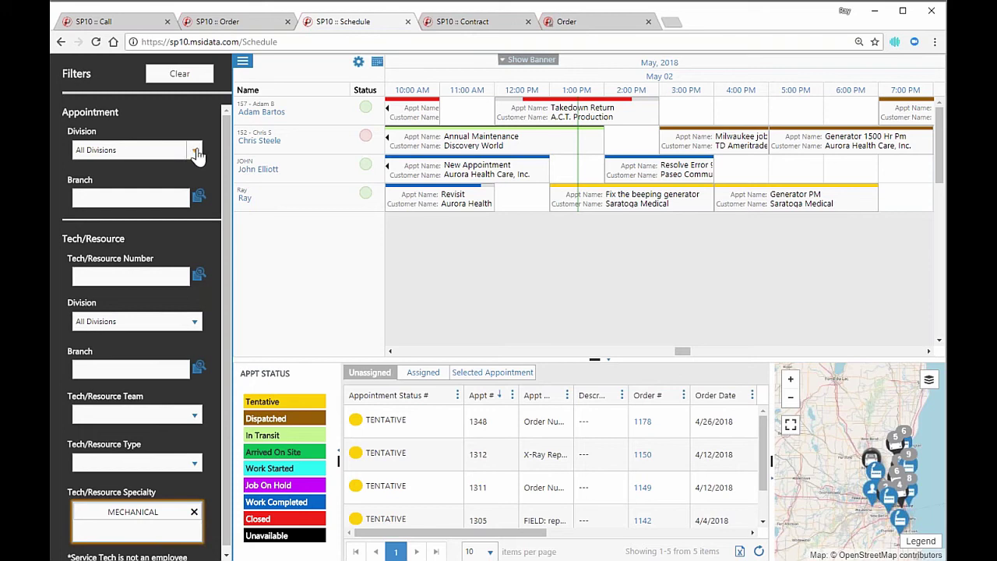
pyautogui.click(241, 67)
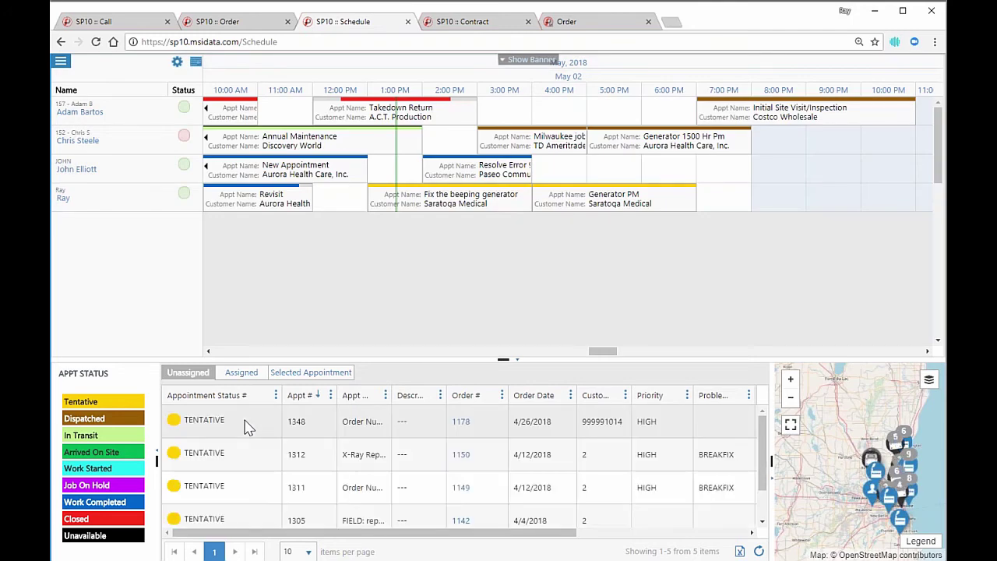
# Step: Locate the first unassigned appointment on the map and examine the nearby technicians and sites, the status colours and the day's bookings
pyautogui.click(247, 426)
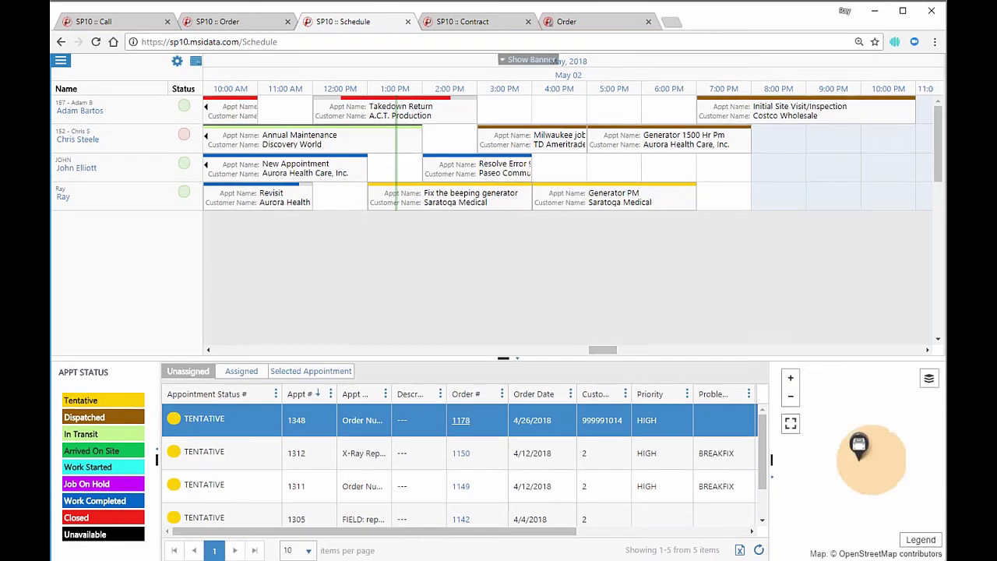
pyautogui.click(790, 399)
pyautogui.click(791, 398)
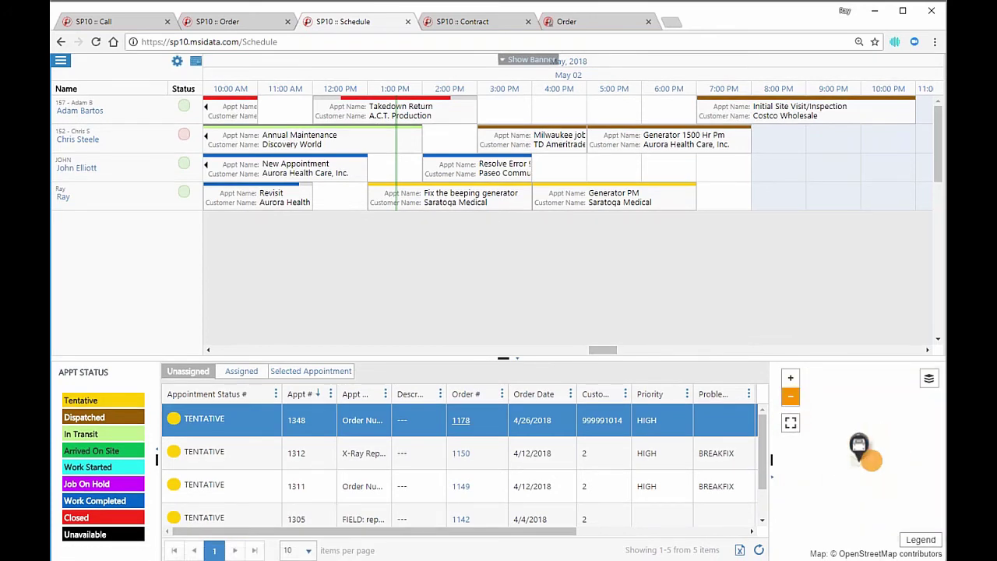
pyautogui.click(791, 398)
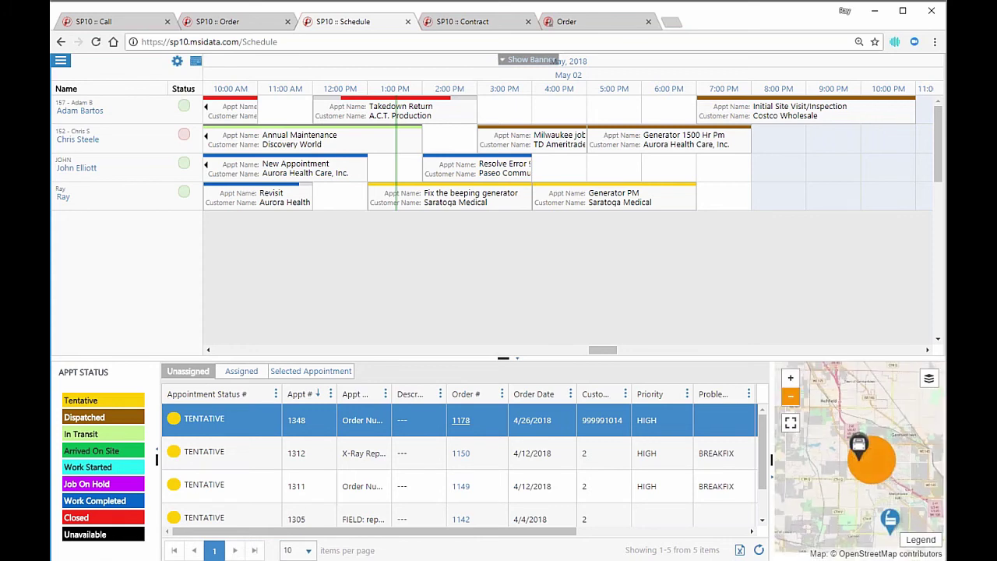
pyautogui.scroll(-1, 826, 447)
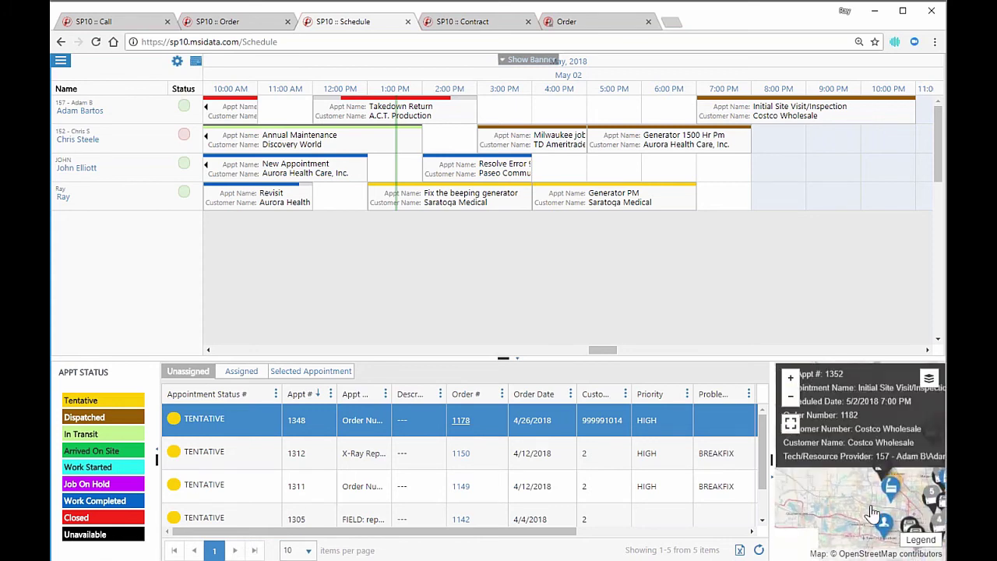
pyautogui.moveTo(853, 505)
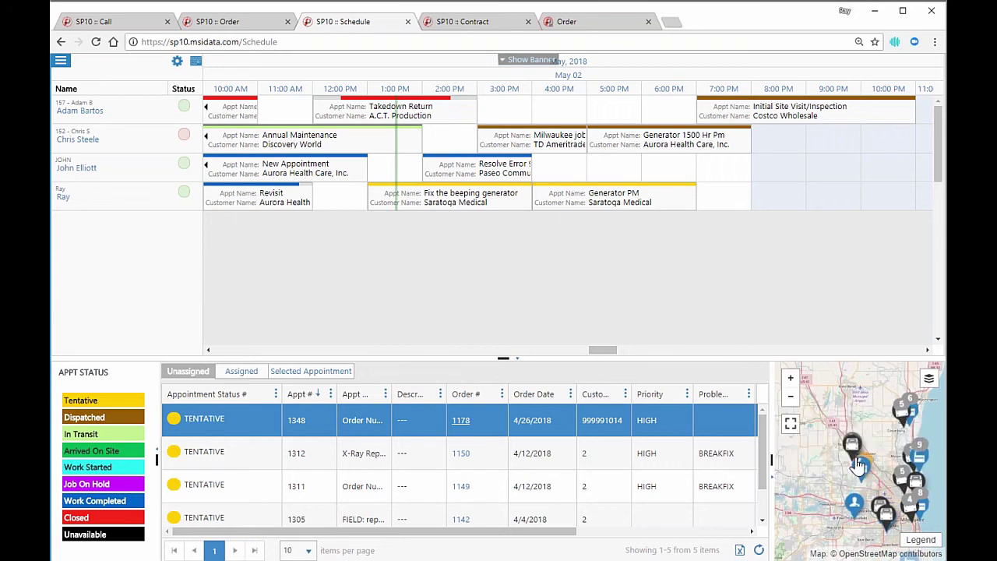
pyautogui.scroll(1, 802, 494)
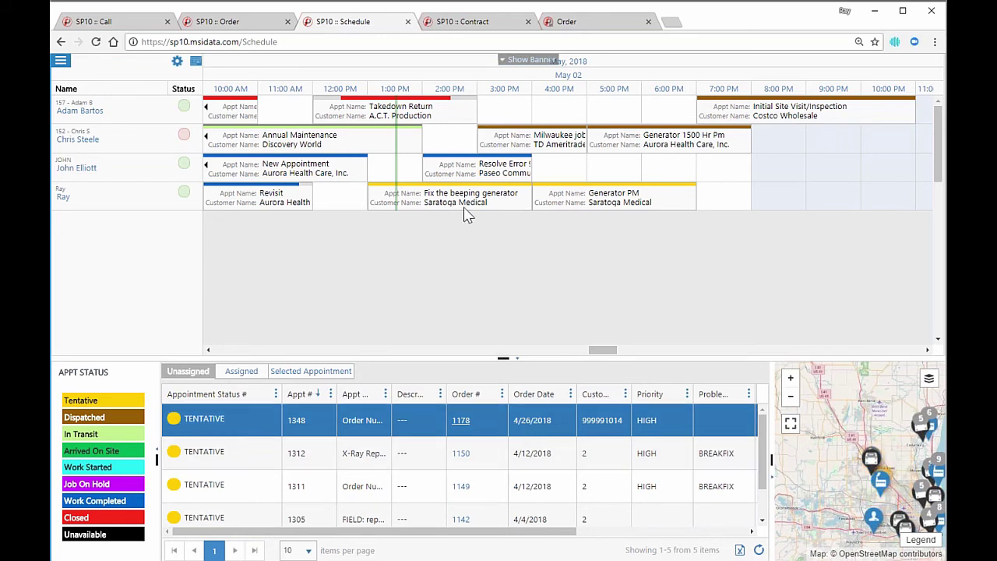
pyautogui.moveTo(419, 208)
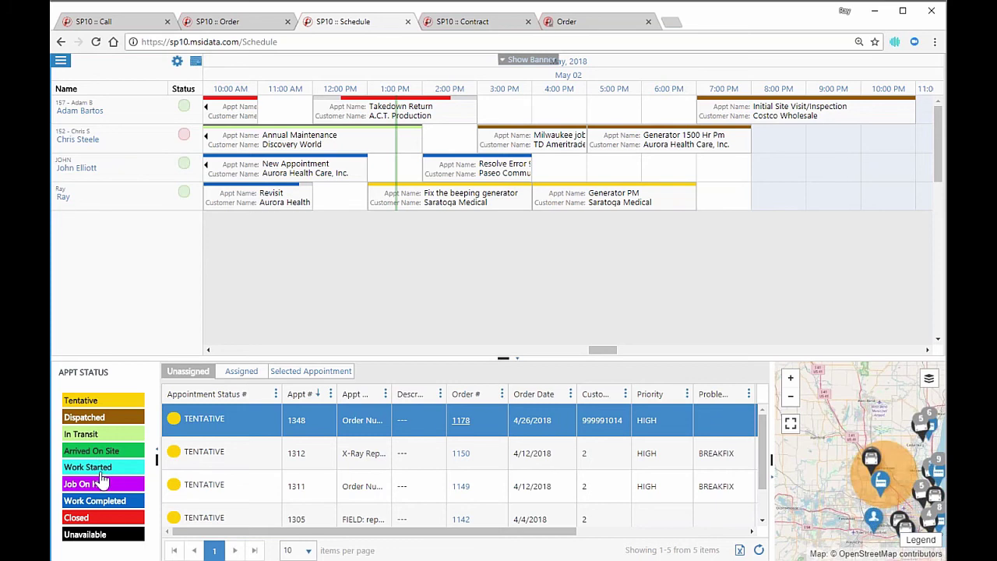
pyautogui.moveTo(278, 210)
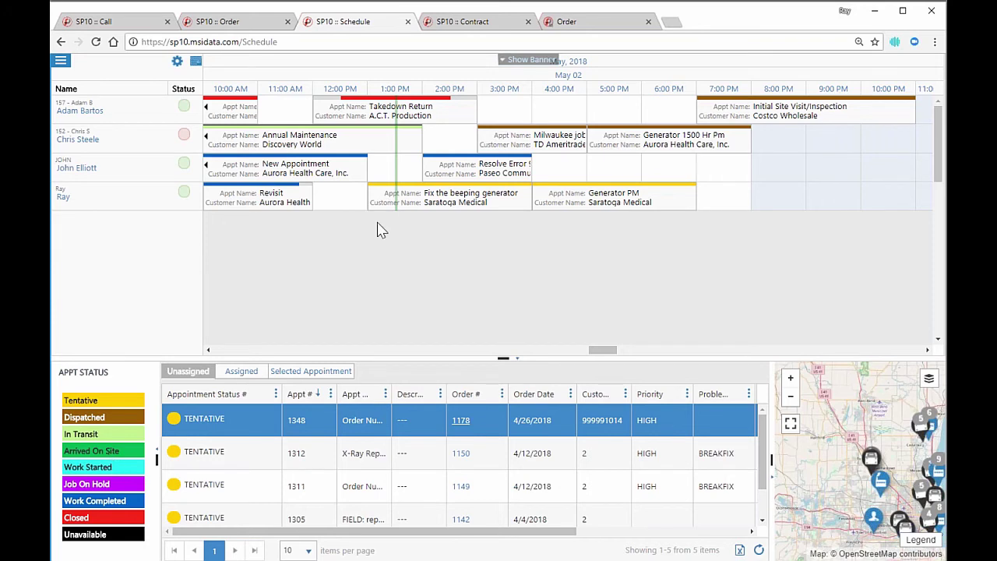
# Step: Switch to the mirrored iPad field service app, shrink its window and open today's "Fix the beeping generator" appointment
pyautogui.click(575, 78)
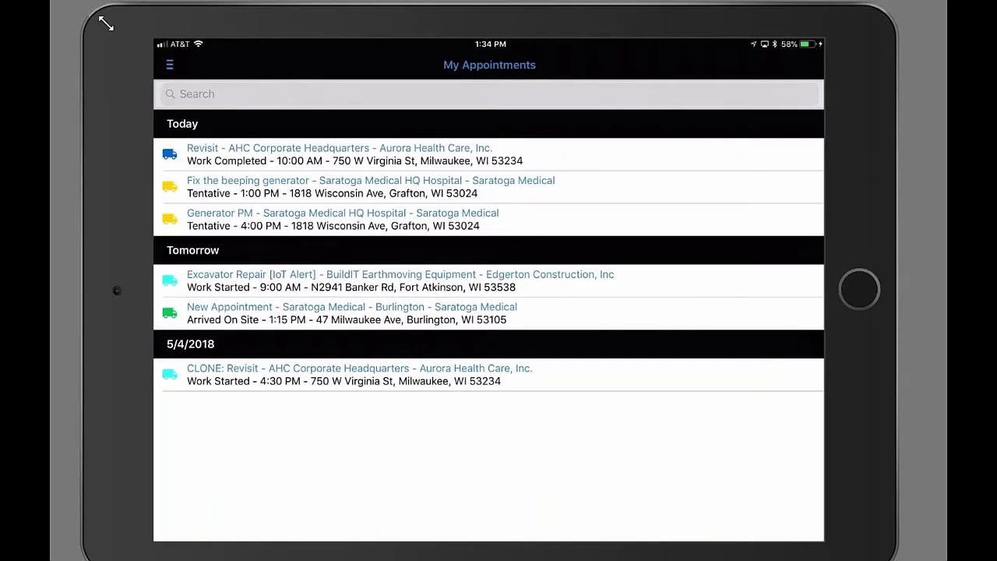
pyautogui.moveTo(106, 24); pyautogui.dragTo(127, 49)
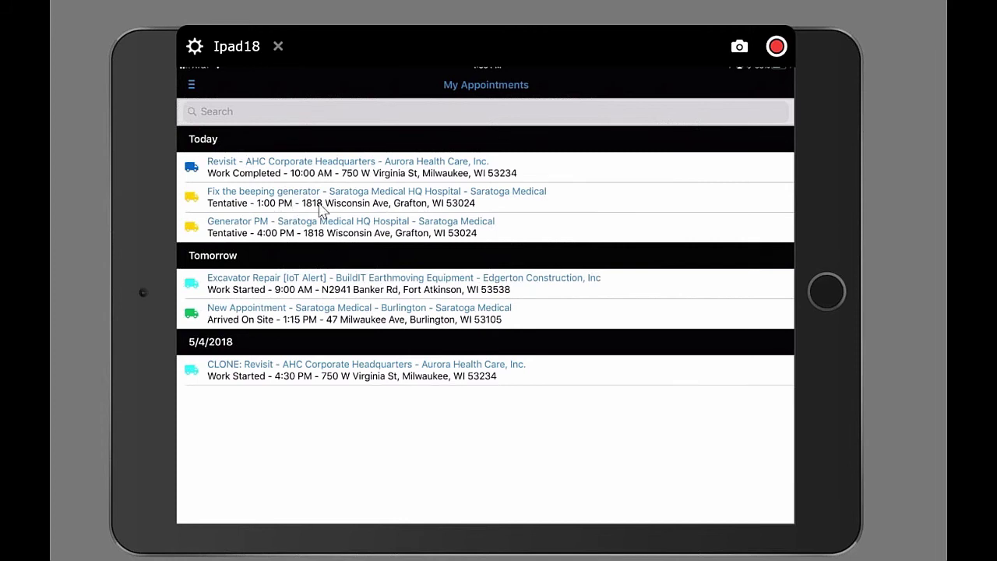
pyautogui.click(416, 203)
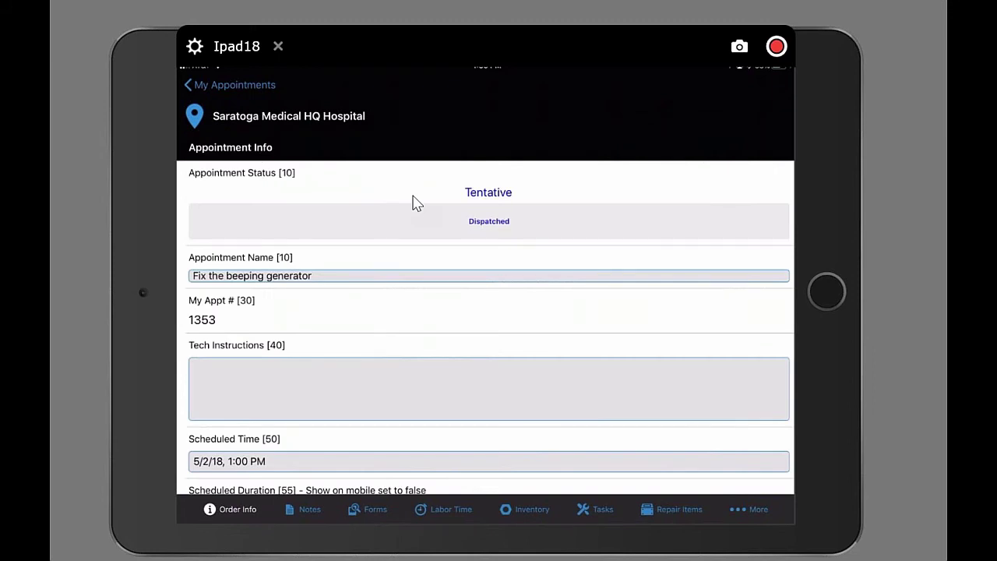
# Step: Advance the appointment's status to Dispatched and on to In Transit, and view the driving directions to the hospital site
pyautogui.click(415, 204)
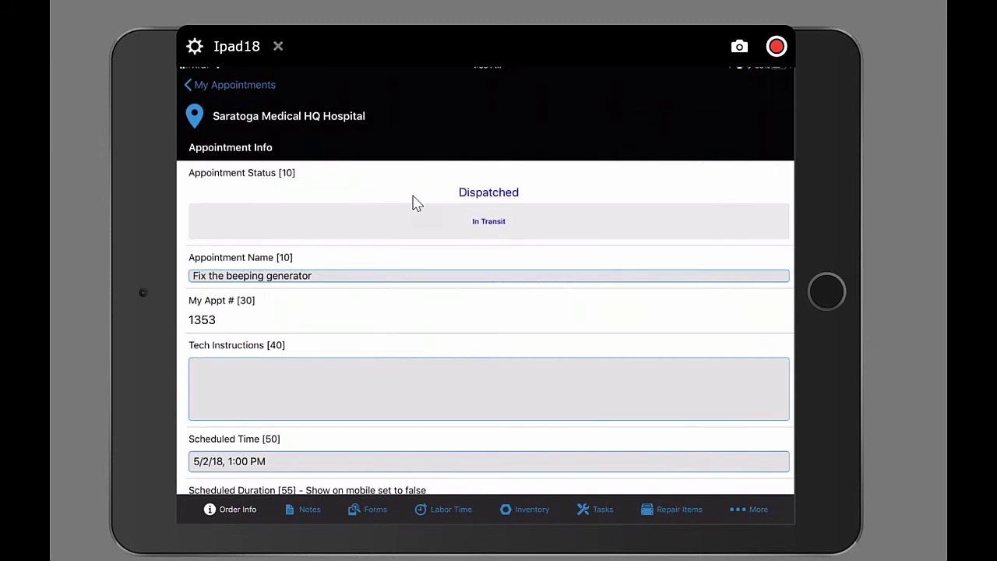
pyautogui.click(492, 234)
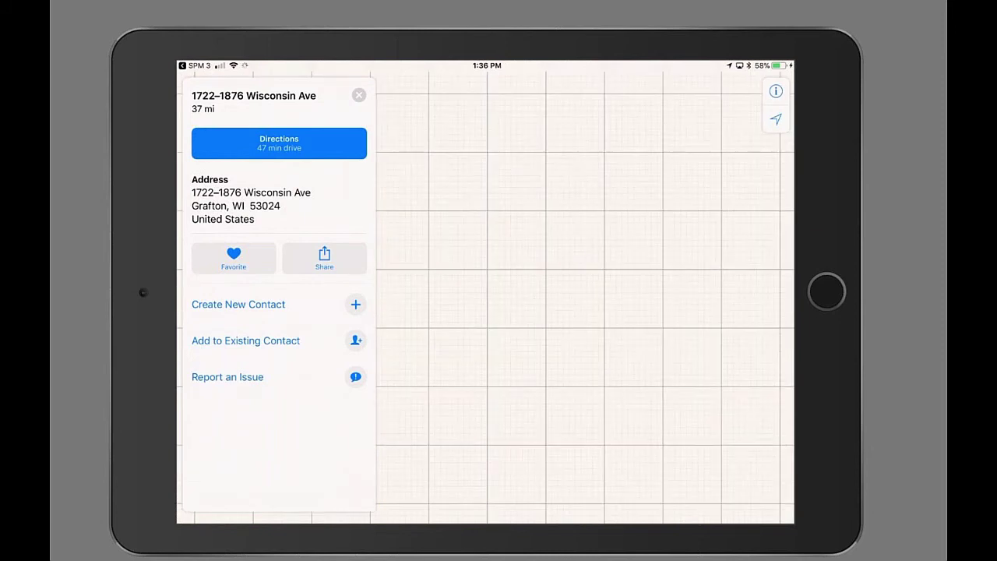
pyautogui.click(278, 142)
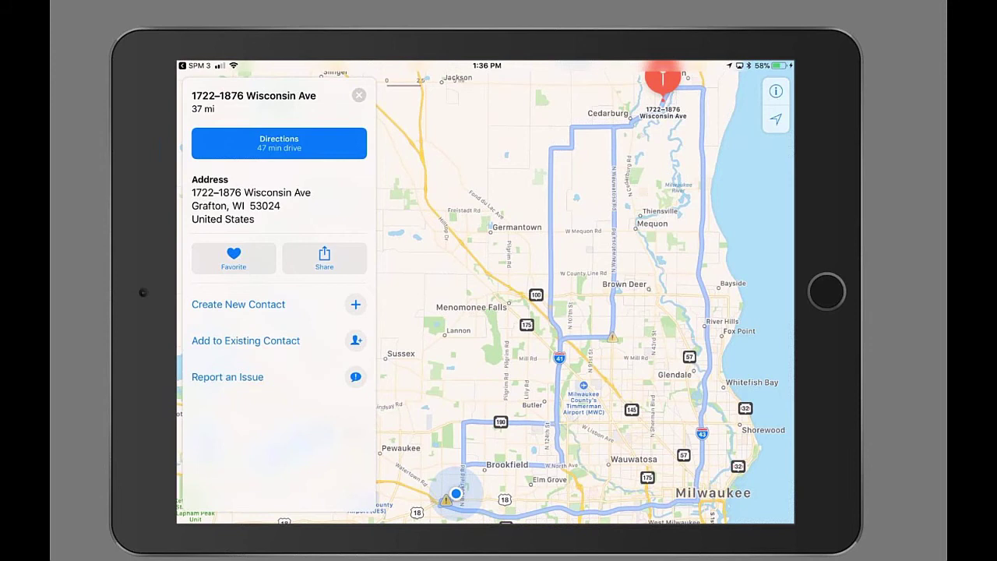
pyautogui.scroll(-5, 584, 296)
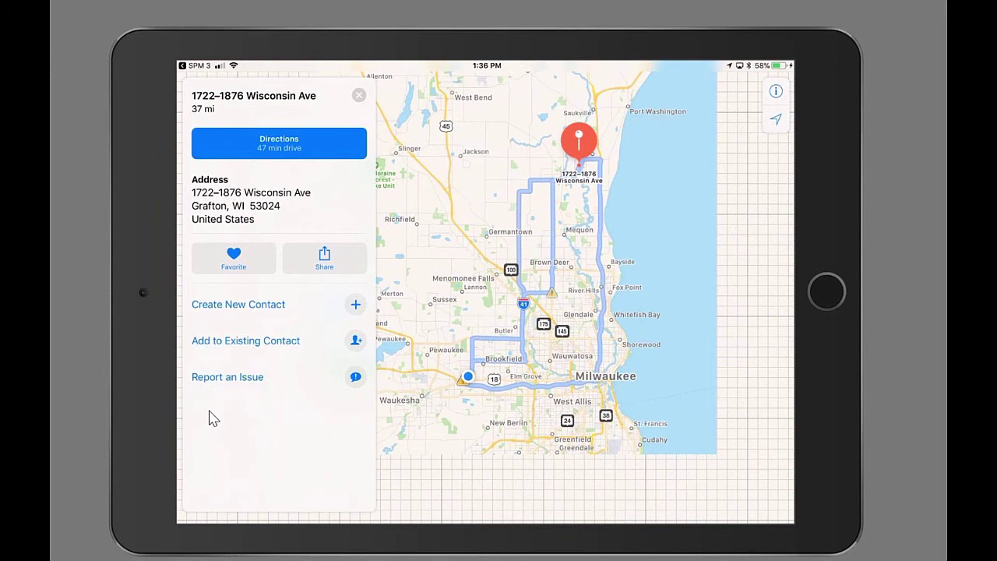
pyautogui.moveTo(212, 420)
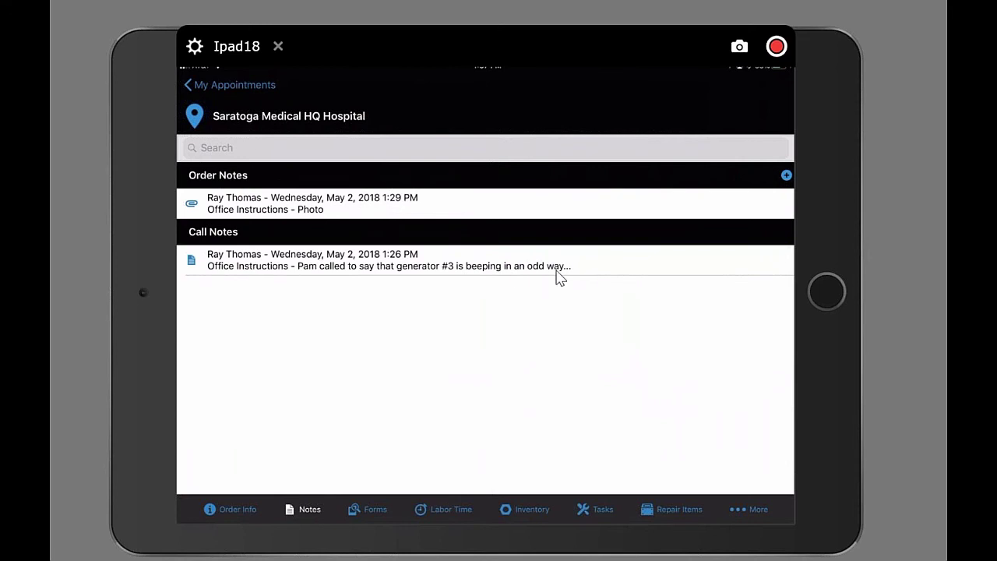
# Step: Look at the generator picture attached to the order's Photo note
pyautogui.click(439, 215)
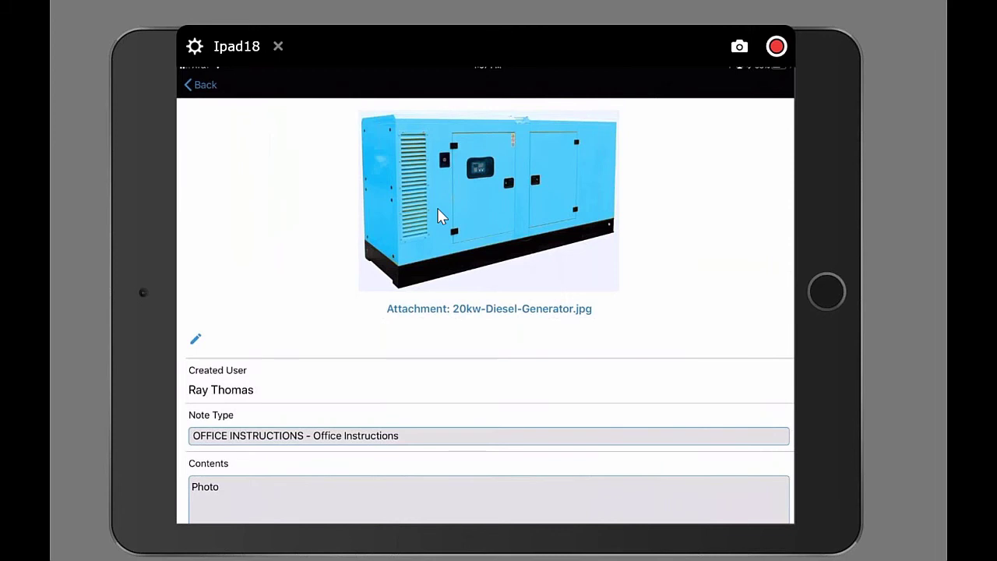
pyautogui.click(261, 321)
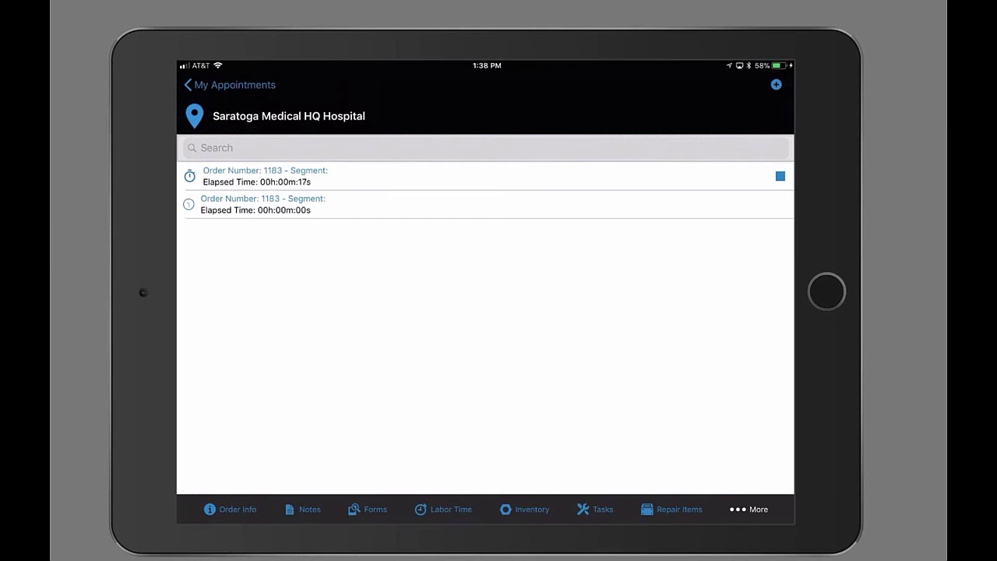
# Step: Start adding inventory to the order and search the available items for "Filt"
pyautogui.click(525, 509)
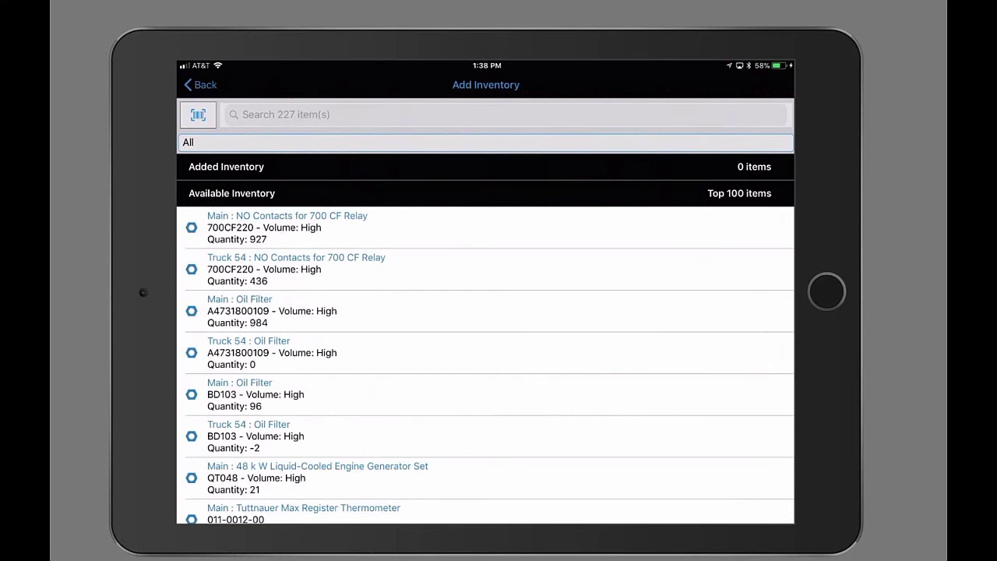
pyautogui.moveTo(196, 274)
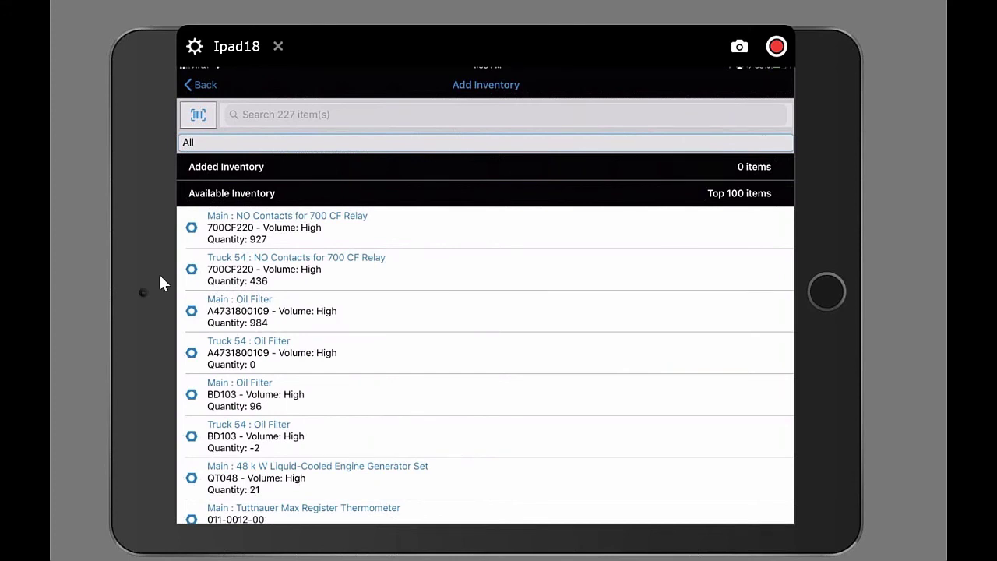
pyautogui.click(203, 117)
pyautogui.click(192, 117)
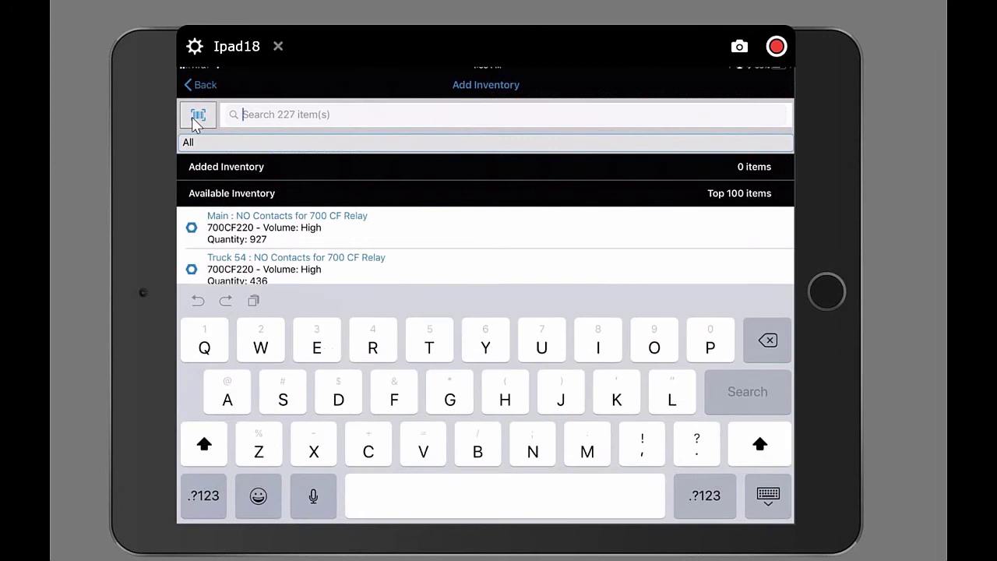
pyautogui.write('Fil')
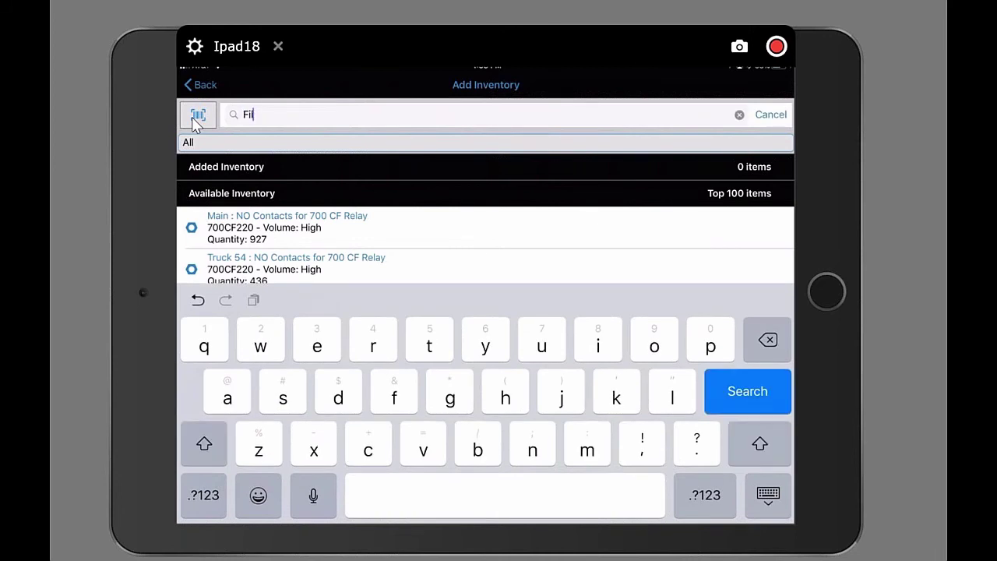
pyautogui.write('t')
pyautogui.press('Return')
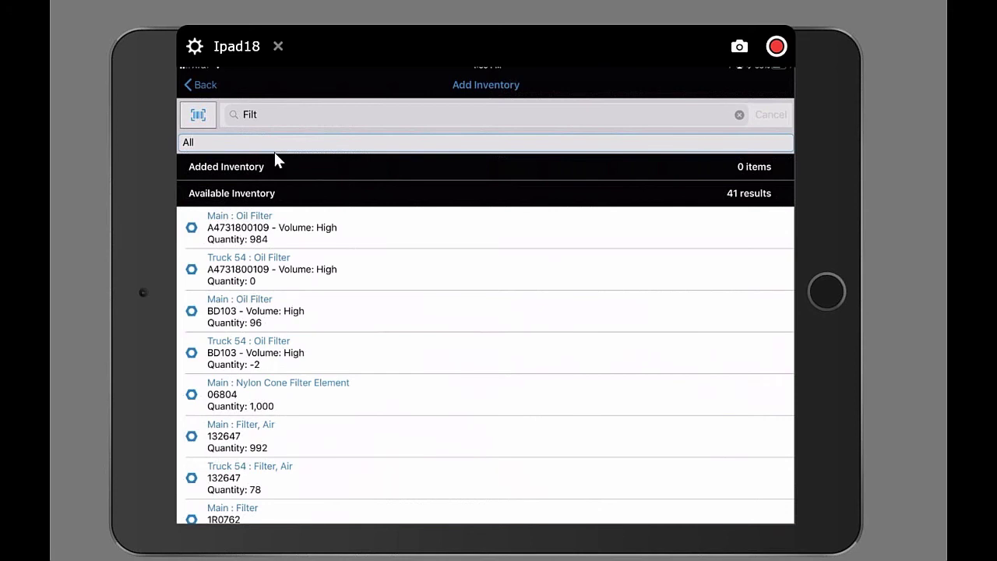
# Step: Search the available inventory for "Bd103" and select the oil filter stocked in Main
pyautogui.write('Bd')
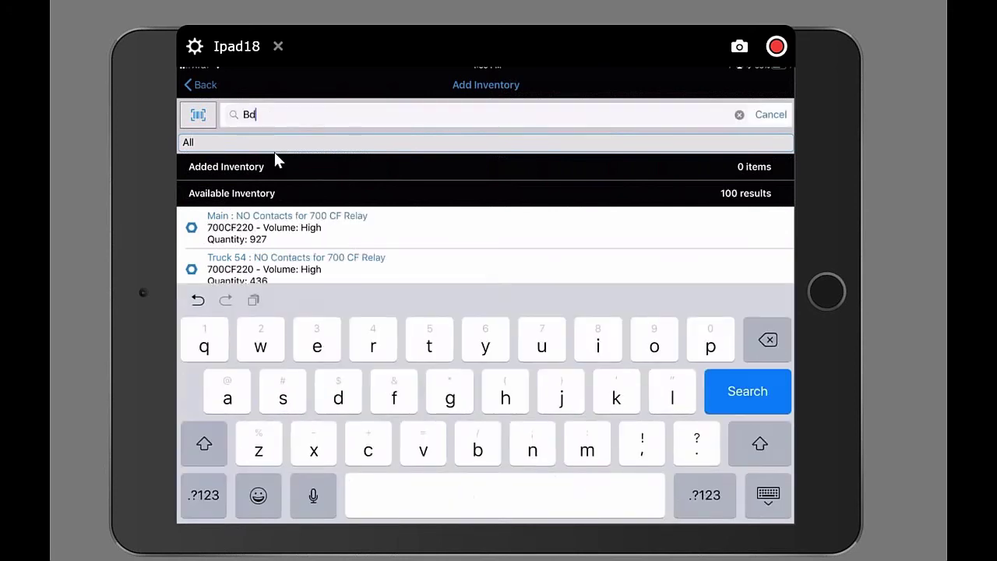
pyautogui.write('1')
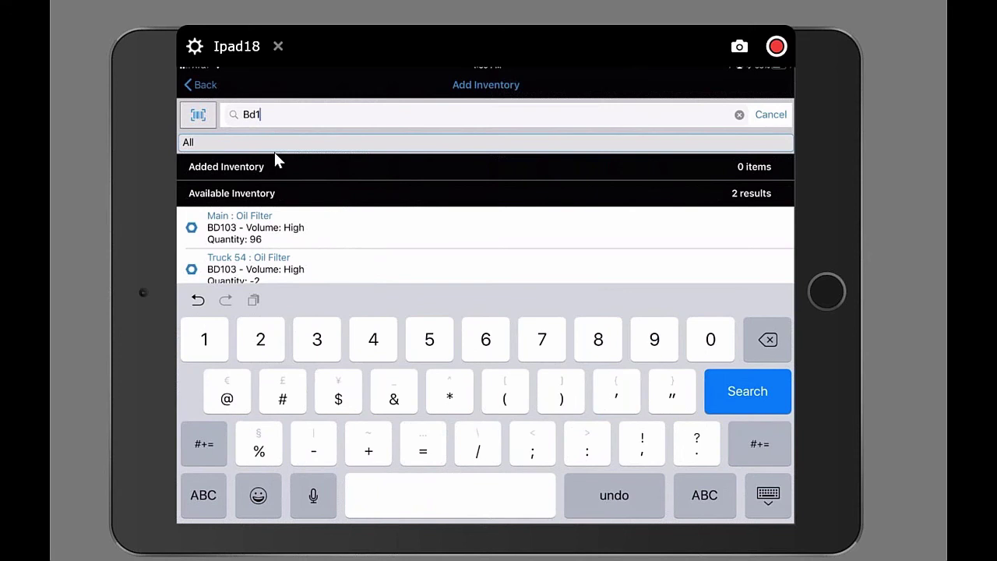
pyautogui.write('03')
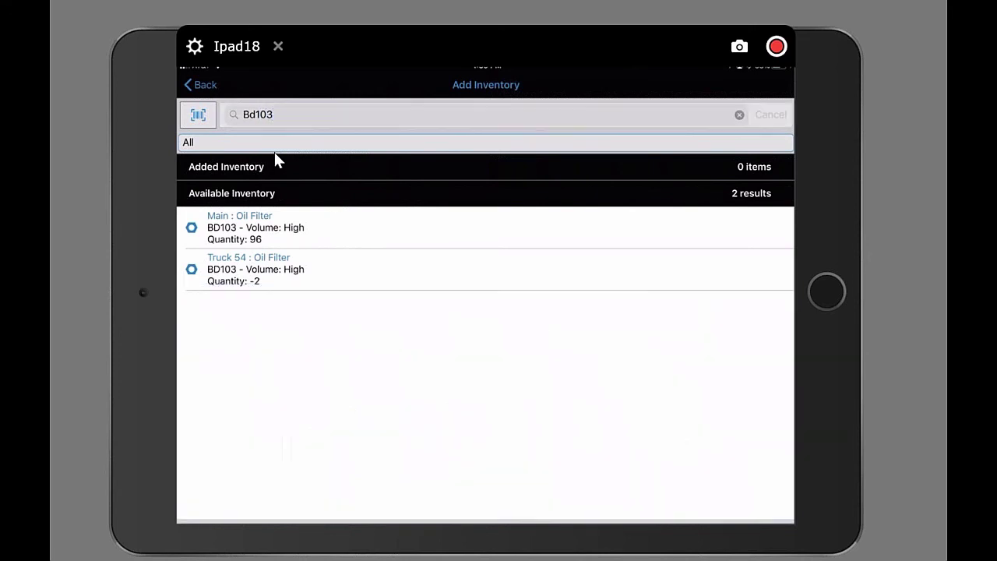
pyautogui.click(298, 222)
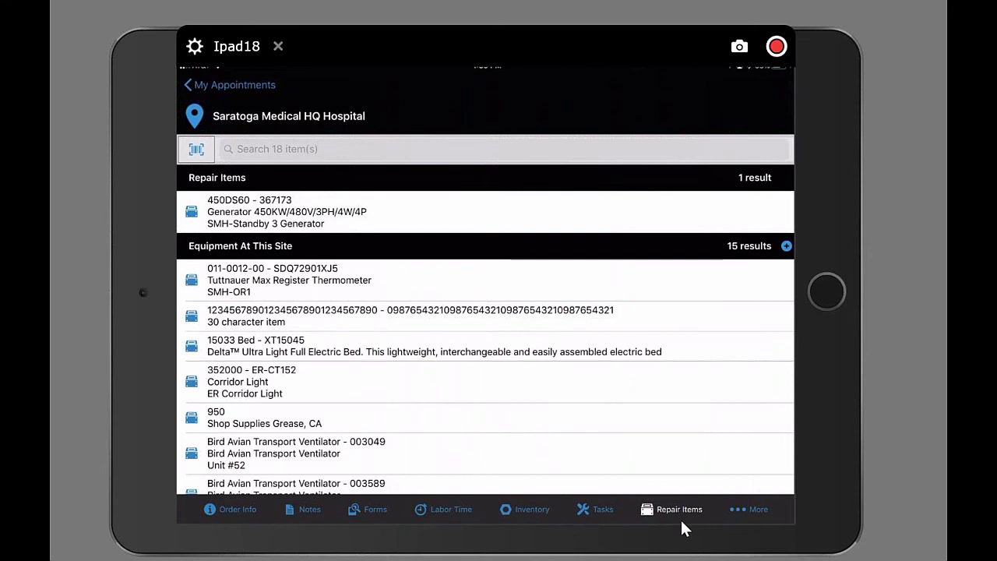
# Step: Review the 450DS60 generator's repair item details, notes and components, and enter a new reading for Hour Meter 1
pyautogui.click(311, 226)
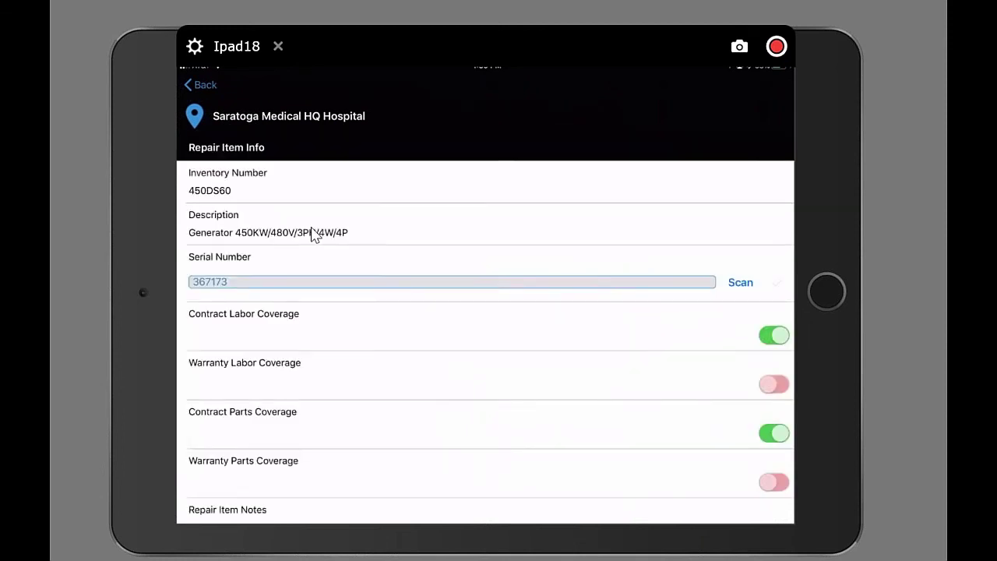
pyautogui.scroll(-3, 311, 232)
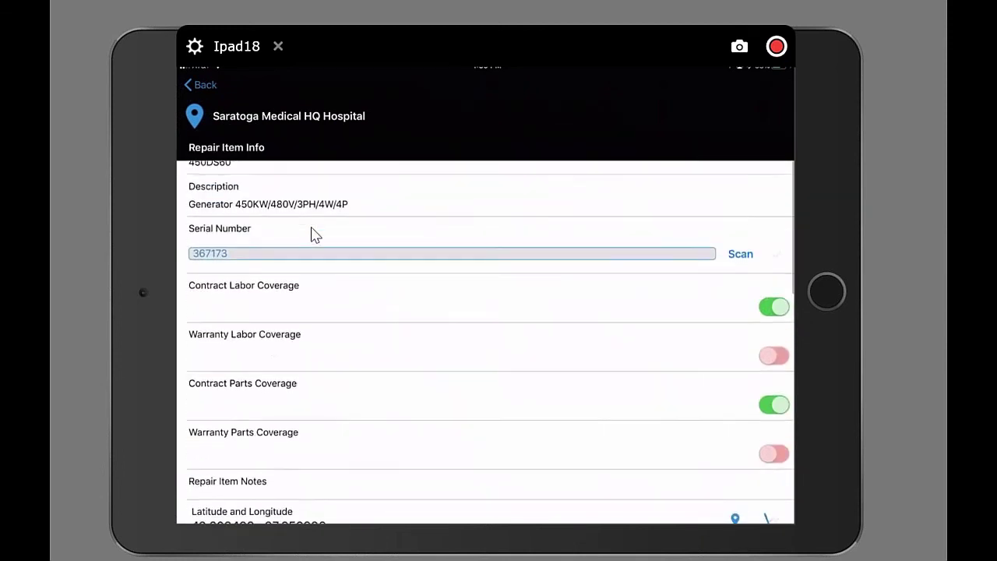
pyautogui.scroll(-5, 311, 235)
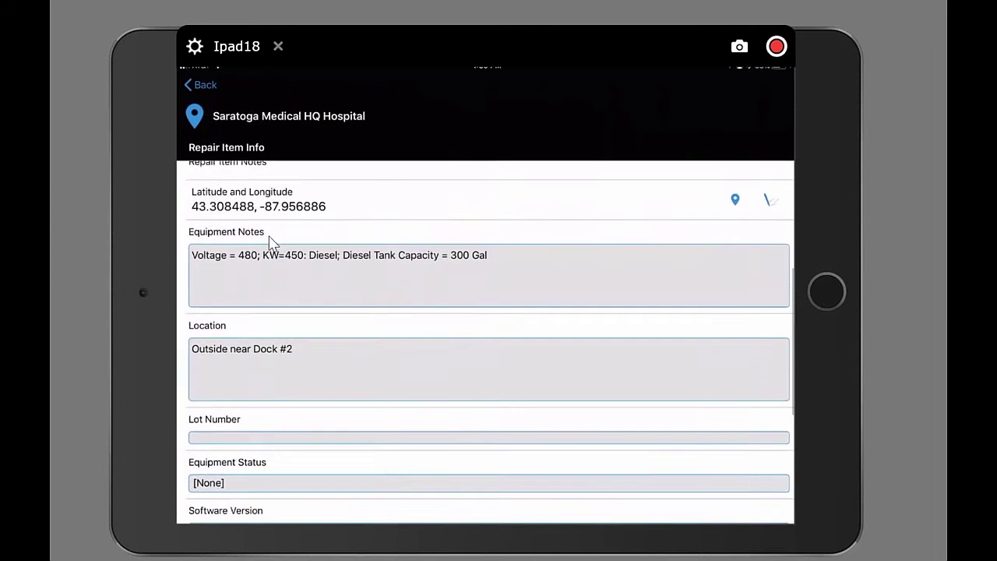
pyautogui.scroll(-1, 265, 229)
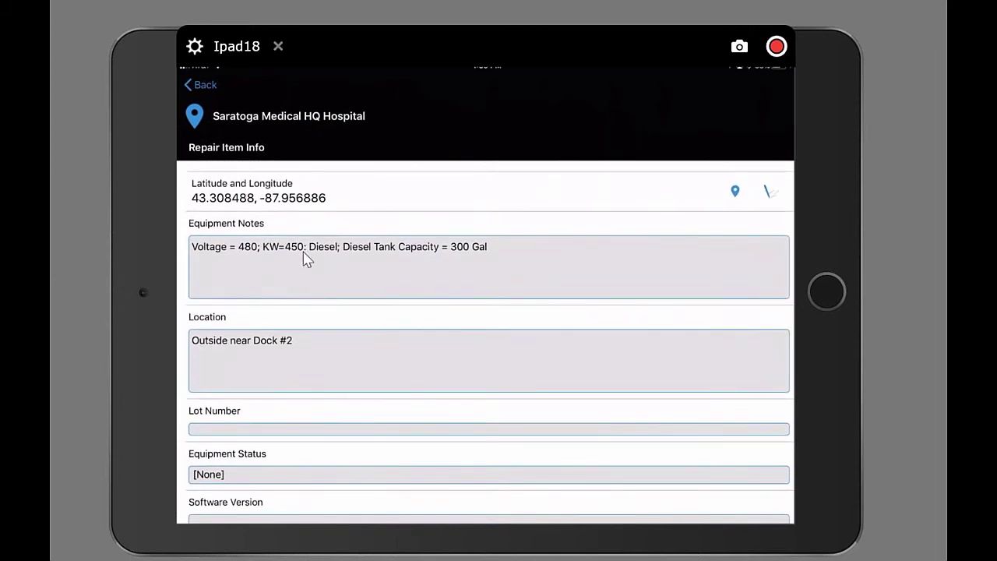
pyautogui.scroll(-10, 307, 258)
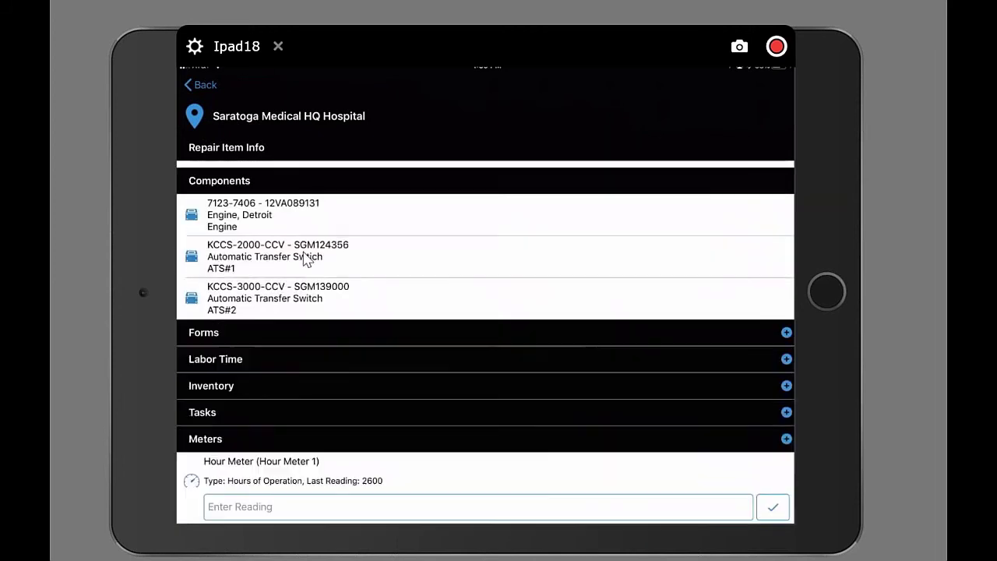
pyautogui.click(269, 508)
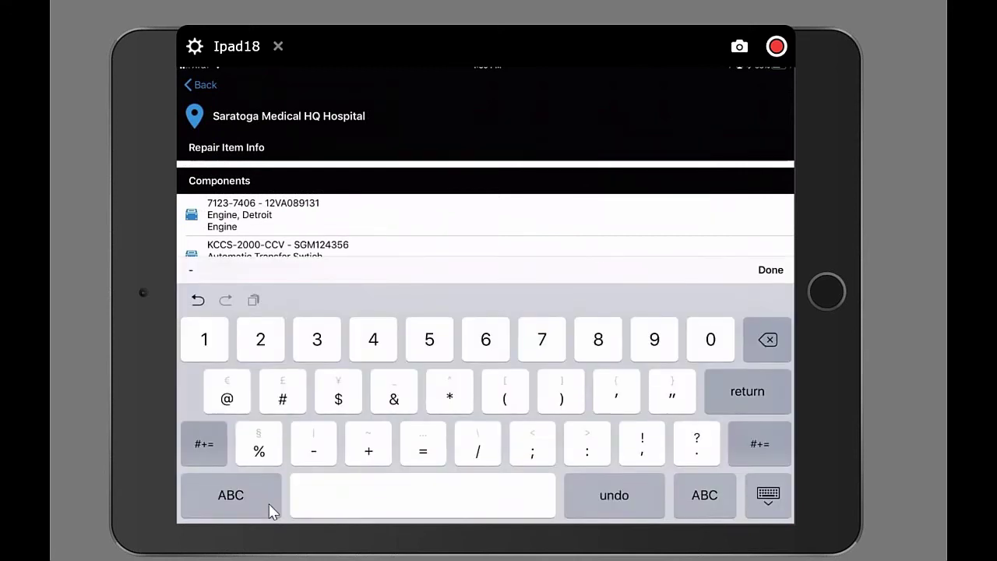
pyautogui.write('0')
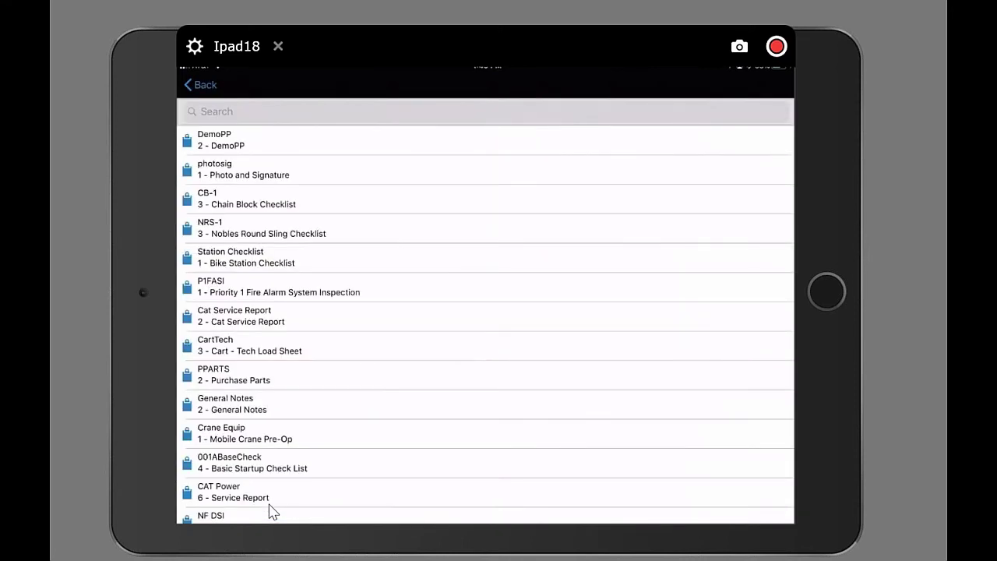
# Step: Find the Generator Major Inspection form by searching for "Gen", and set its engine fuel type to Diesel
pyautogui.write('Ge')
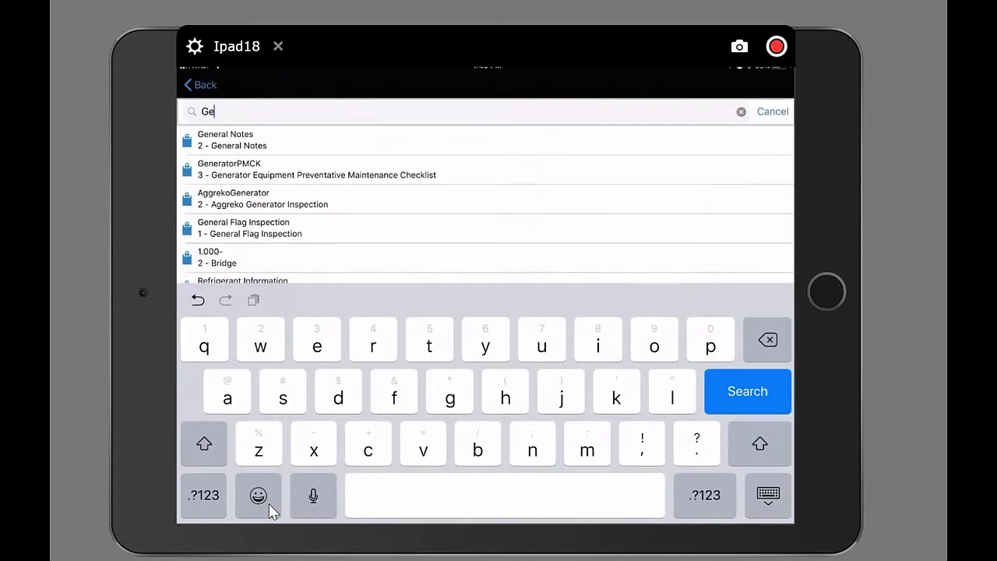
pyautogui.write('n')
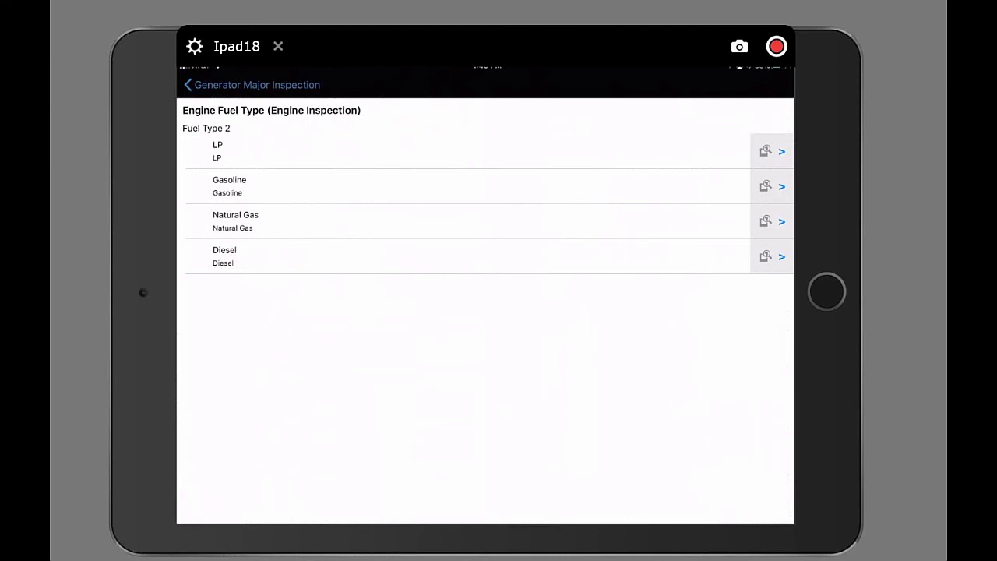
pyautogui.click(225, 255)
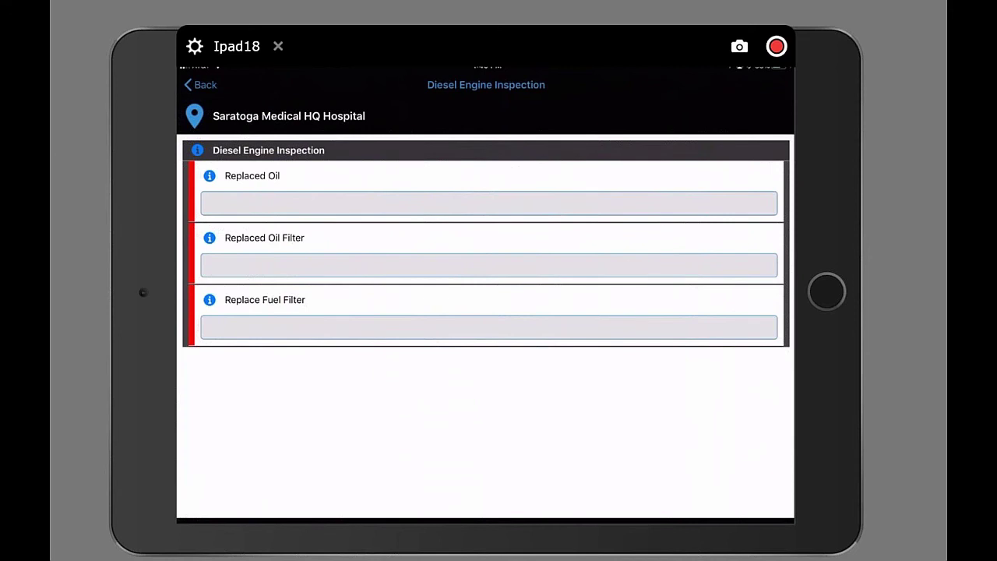
# Step: Fill in the Diesel Engine Inspection with No for replaced oil, replaced oil filter and replace fuel filter
pyautogui.click(489, 202)
pyautogui.click(234, 148)
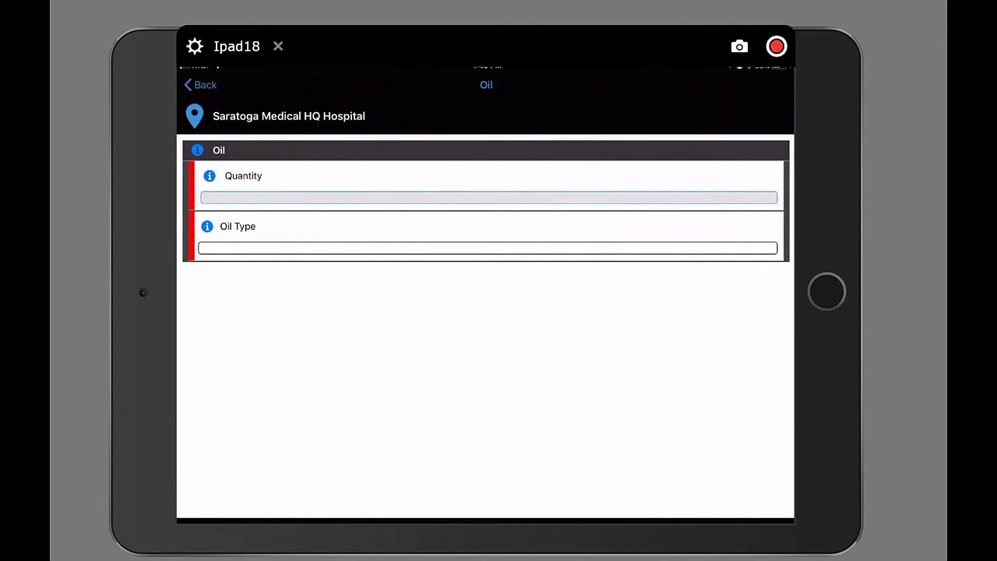
pyautogui.click(201, 84)
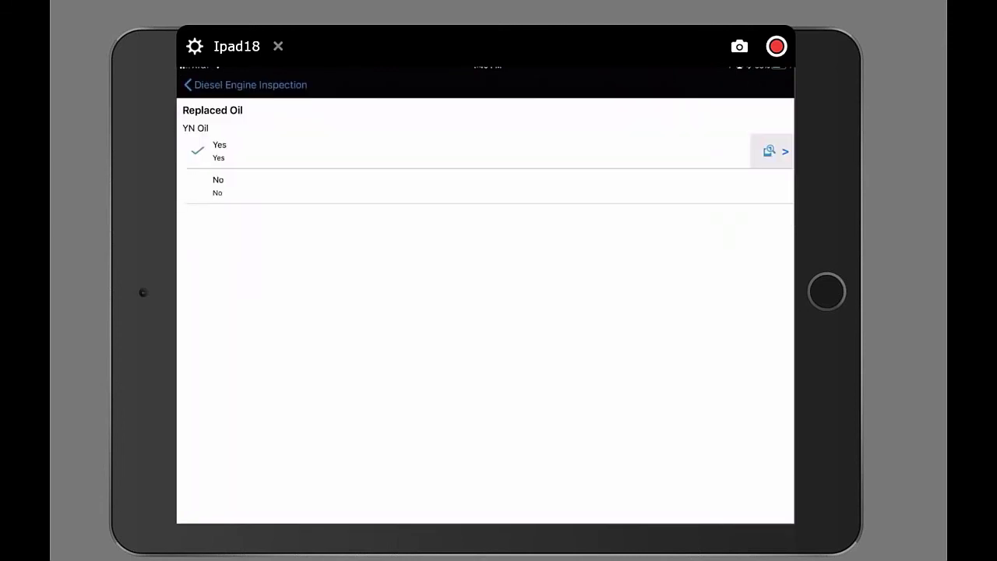
pyautogui.click(670, 185)
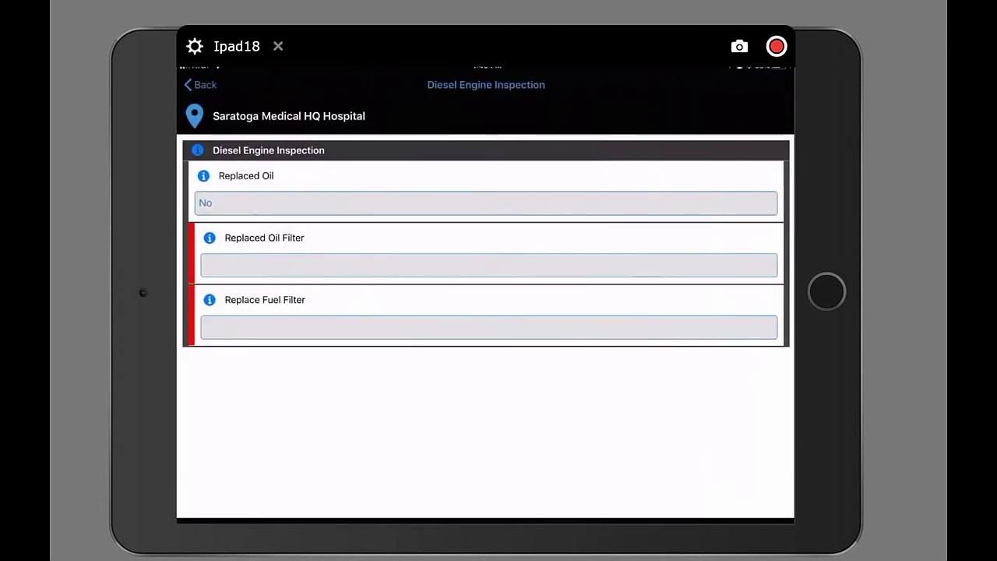
pyautogui.click(489, 265)
pyautogui.click(670, 185)
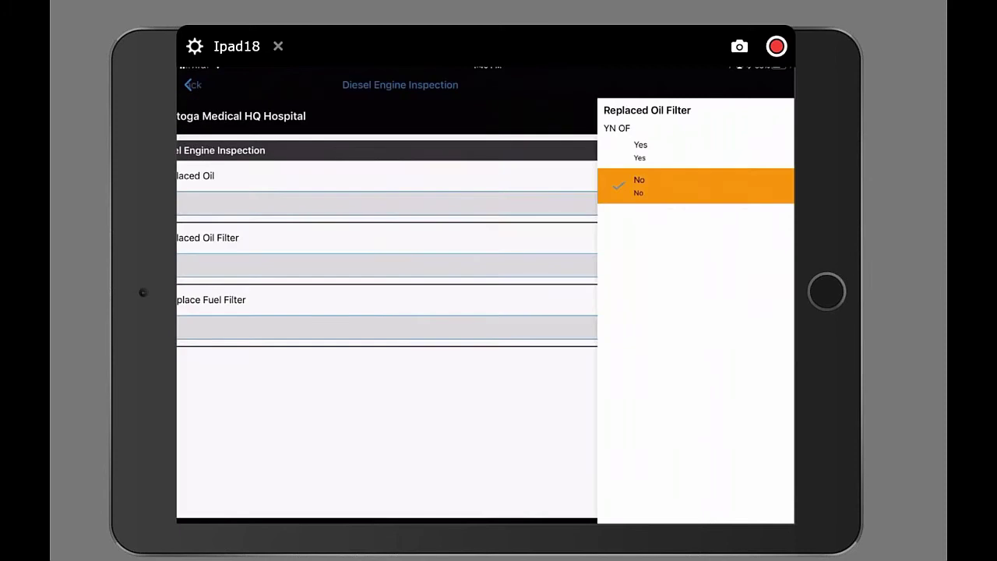
pyautogui.click(488, 328)
pyautogui.click(488, 186)
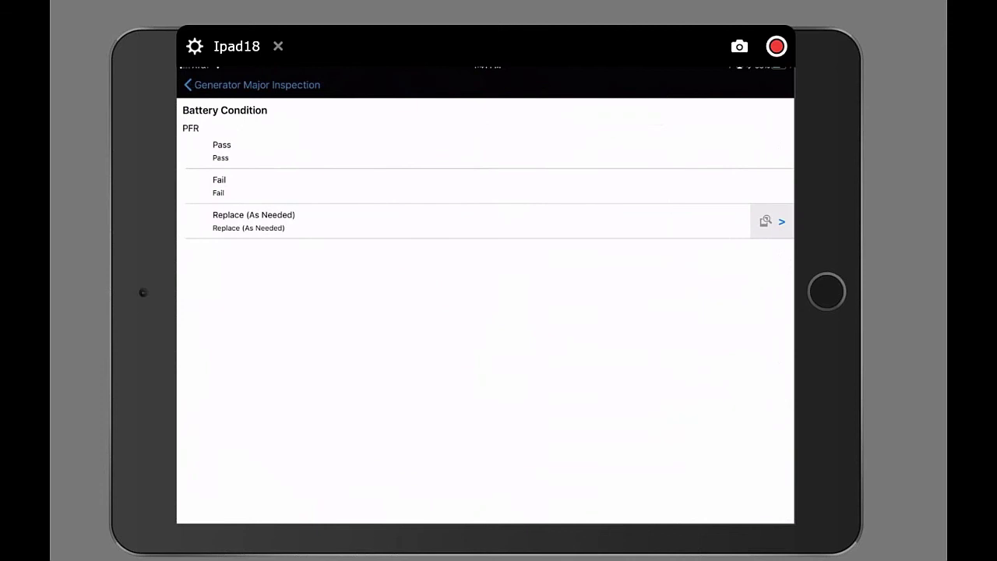
# Step: Set the battery condition to Pass and the battery charge rate to 120 in the engine inspection
pyautogui.click(222, 149)
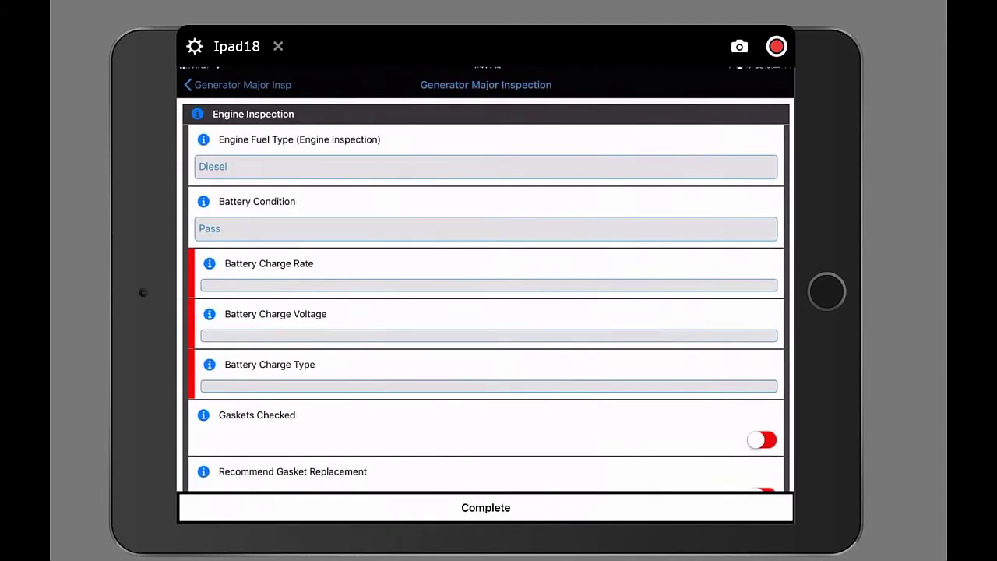
pyautogui.click(488, 285)
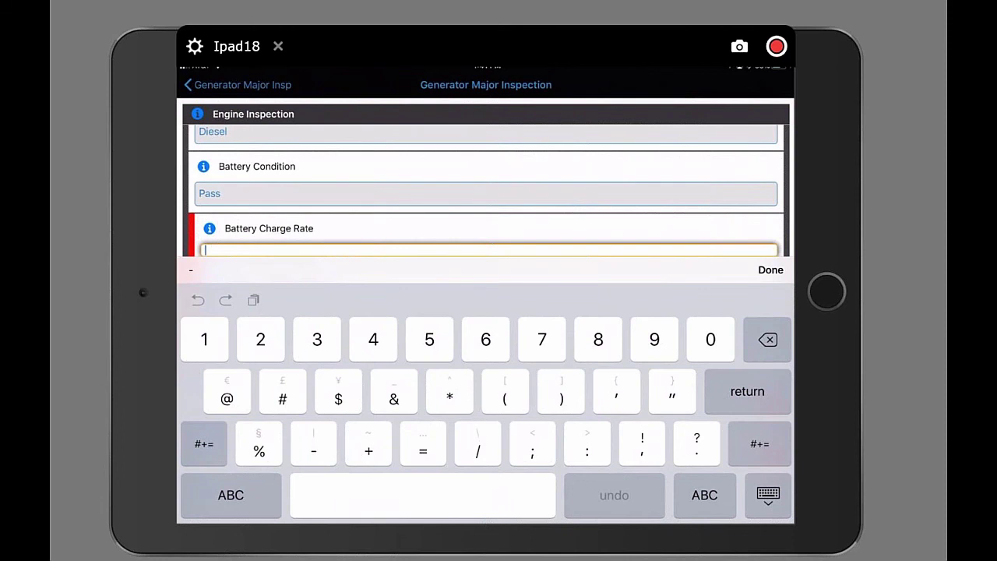
pyautogui.write('120')
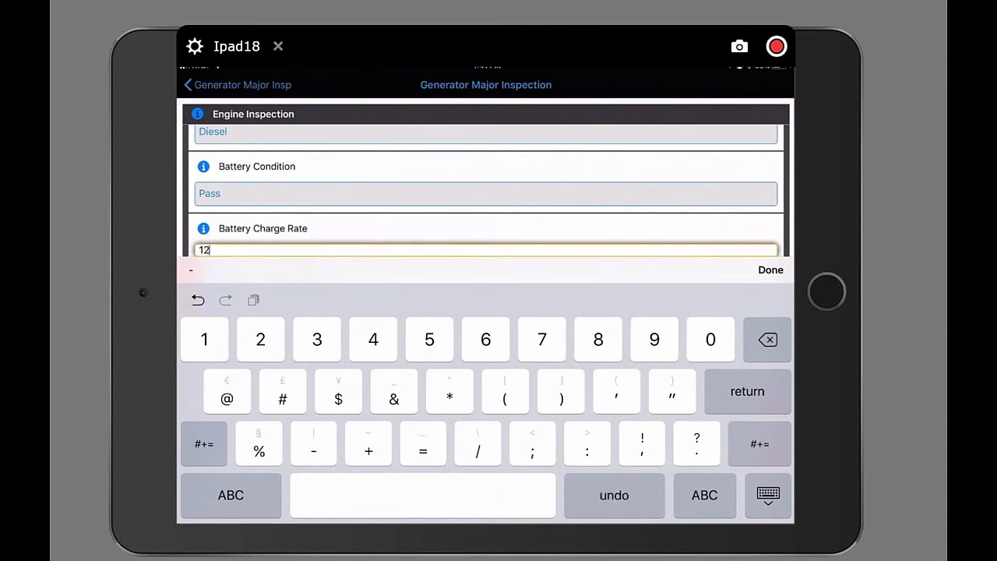
pyautogui.click(768, 495)
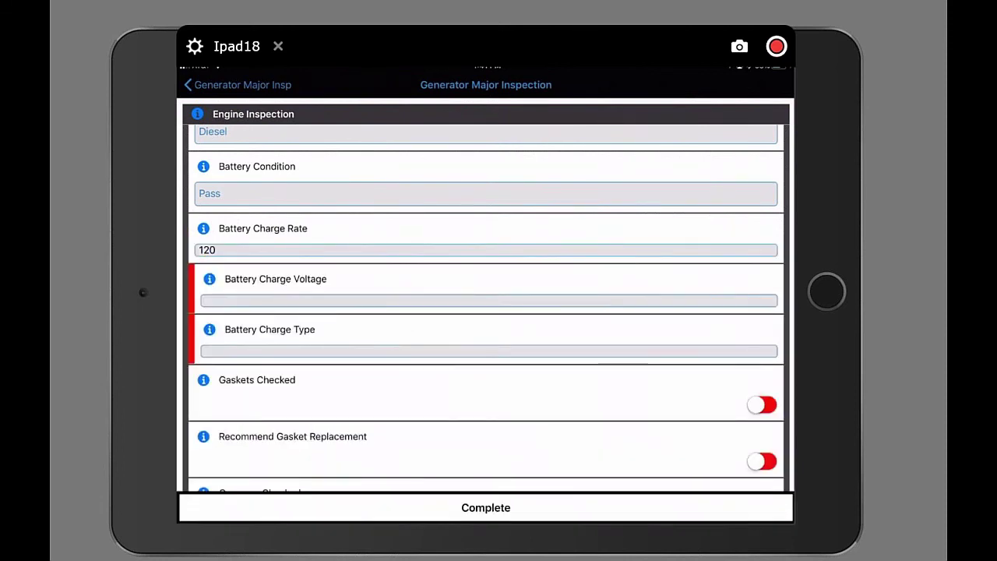
# Step: Set the battery charge voltage to 240 and the battery charge type to 12 in the engine inspection
pyautogui.click(488, 296)
pyautogui.write('240')
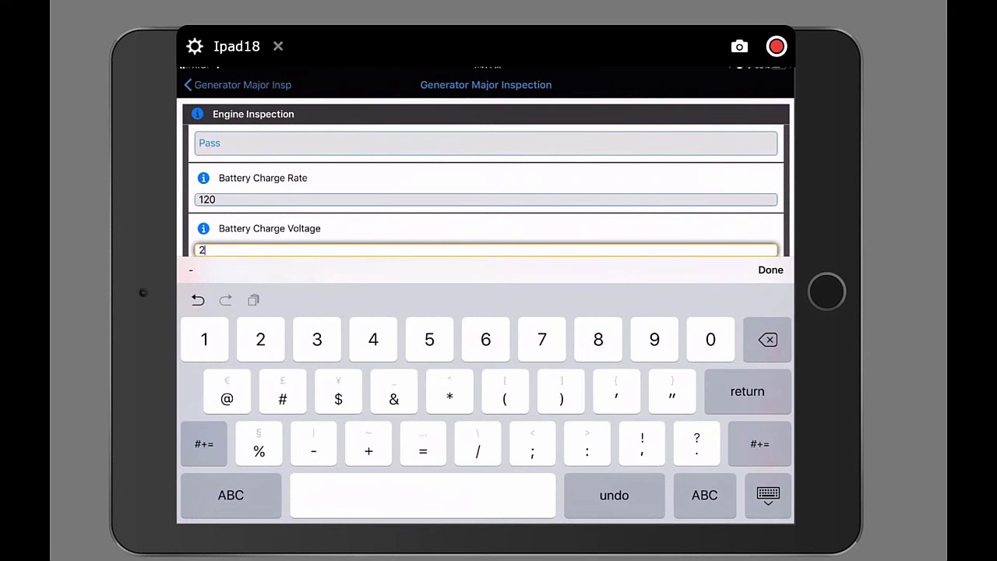
pyautogui.click(770, 269)
pyautogui.click(489, 301)
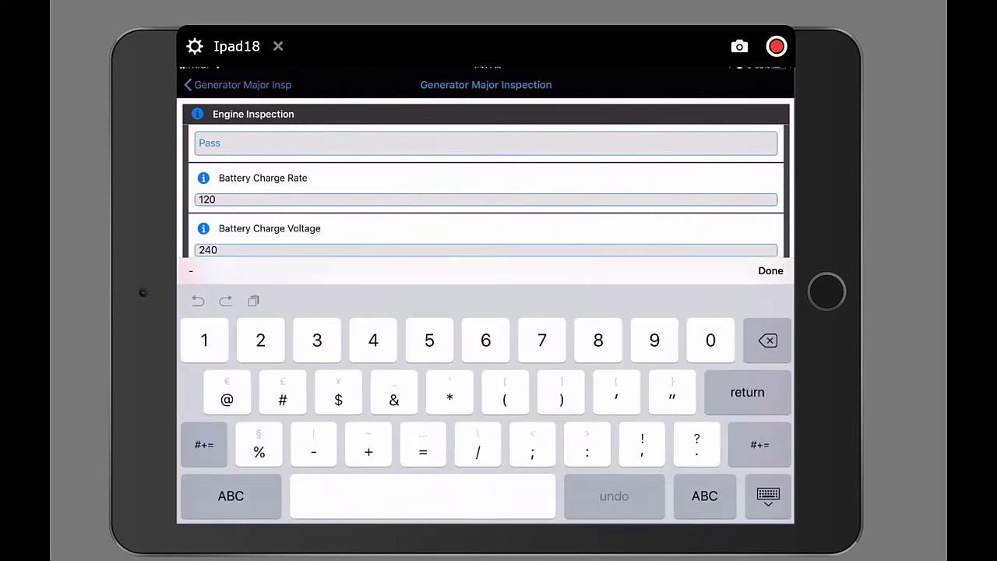
pyautogui.write('12')
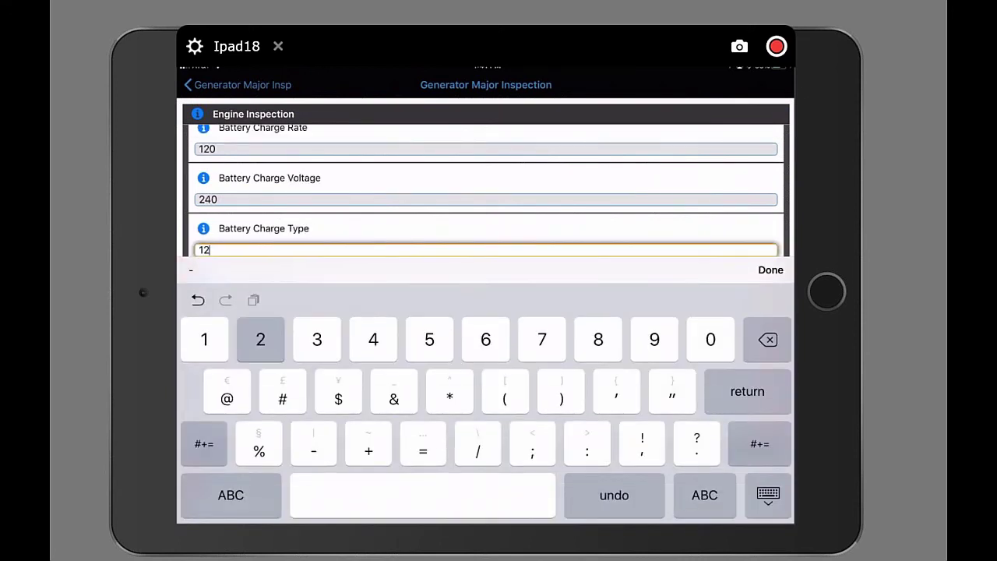
pyautogui.click(768, 495)
# Step: Look through the inspection form's remaining cooling, electrical and customer sections, and return to the order's repair items list
pyautogui.scroll(-10, 487, 308)
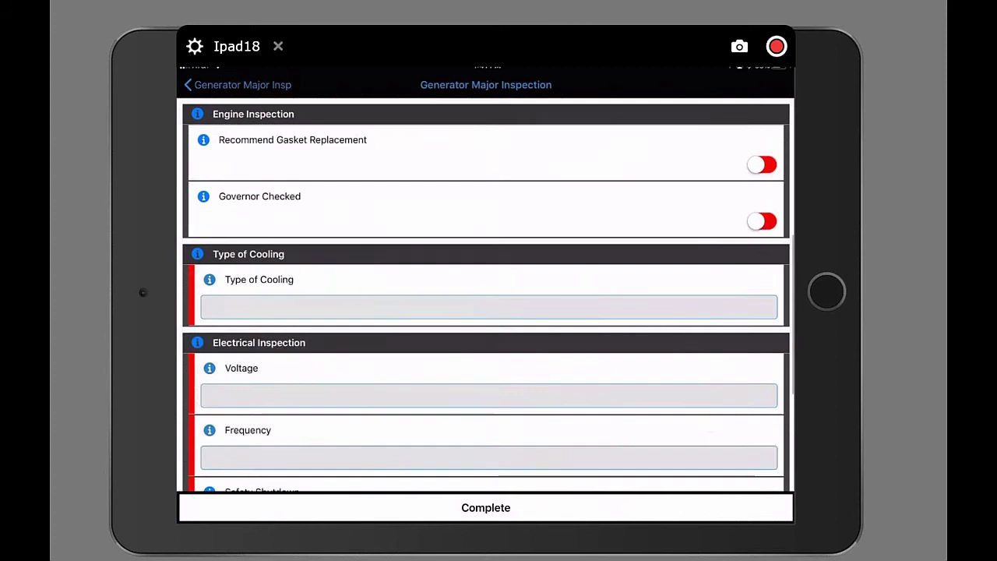
pyautogui.scroll(-2, 486, 308)
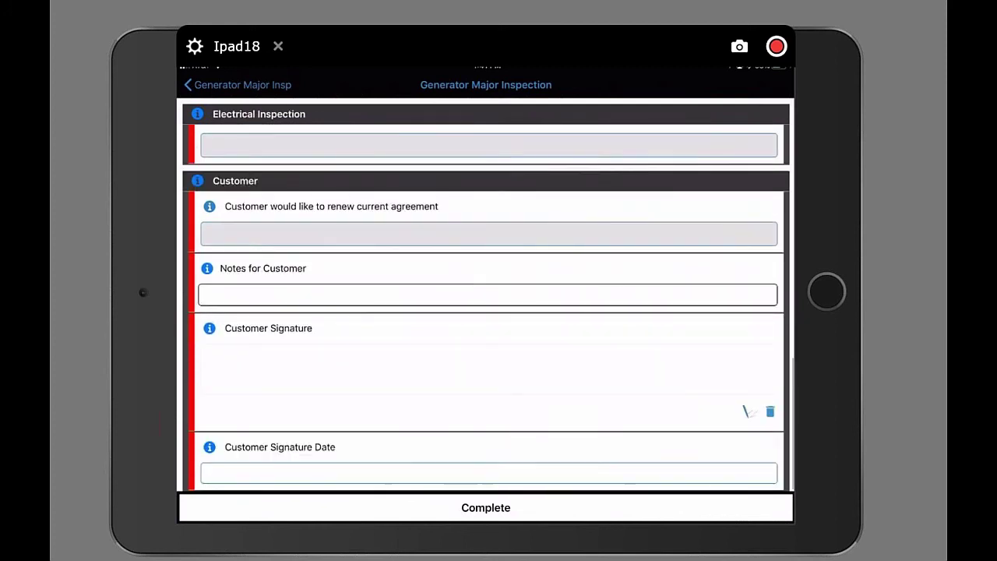
pyautogui.scroll(1, 486, 307)
pyautogui.scroll(-1, 486, 308)
pyautogui.scroll(10, 486, 307)
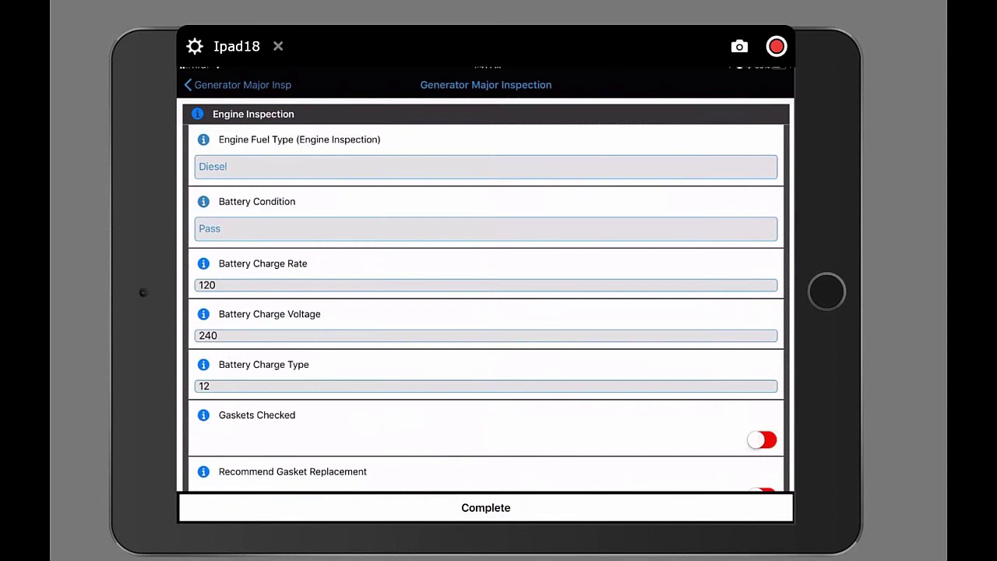
pyautogui.click(240, 84)
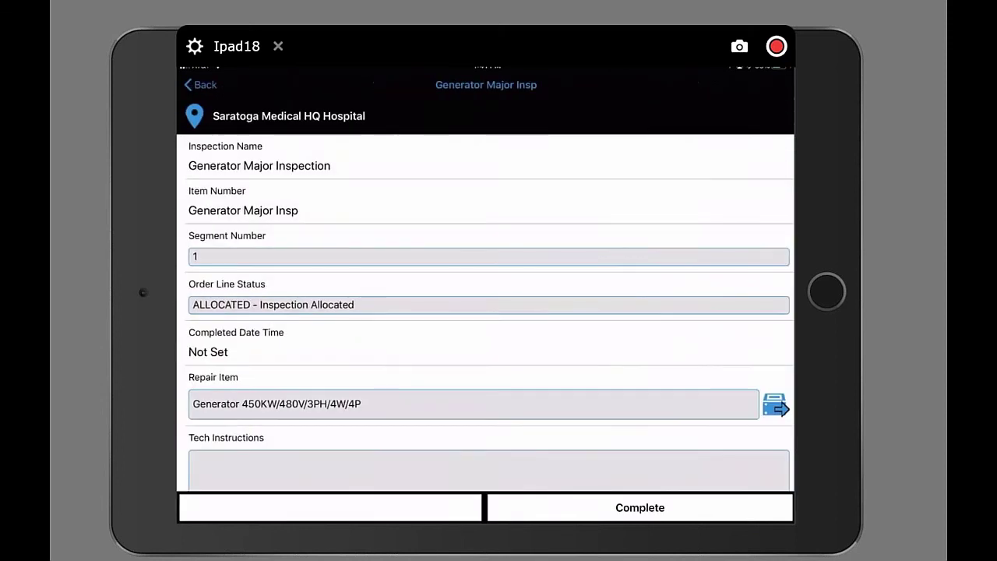
pyautogui.click(201, 84)
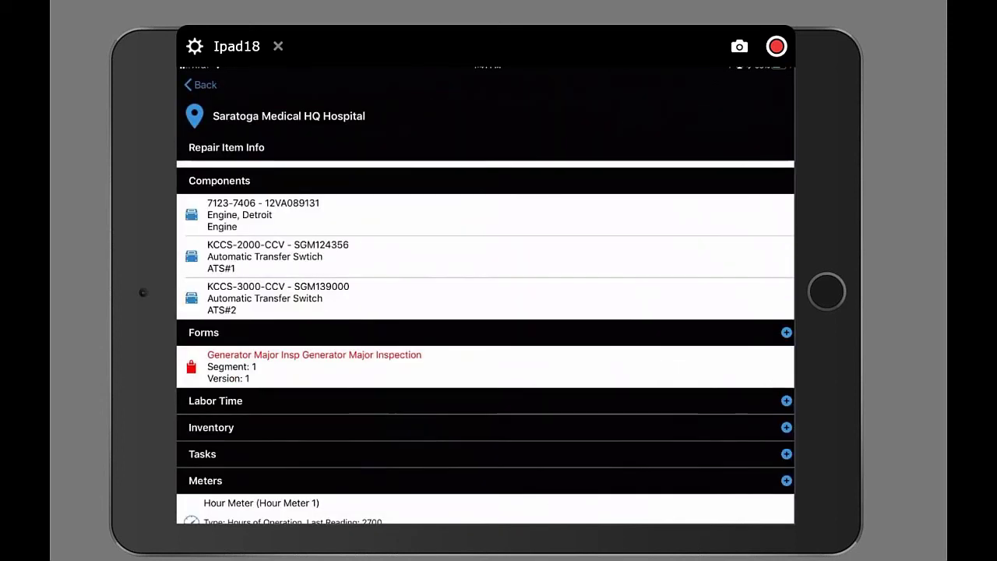
pyautogui.scroll(-1, 486, 327)
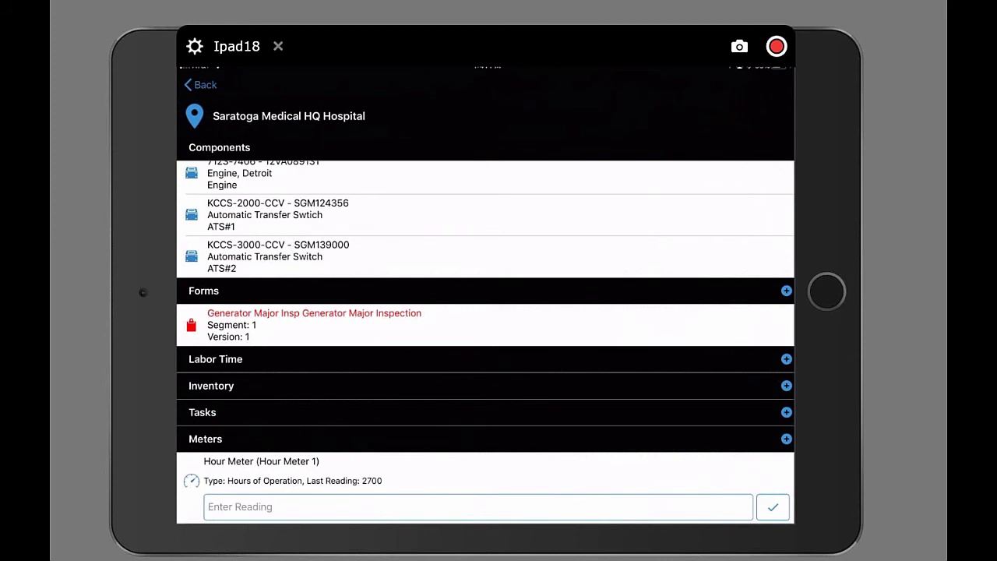
pyautogui.click(201, 85)
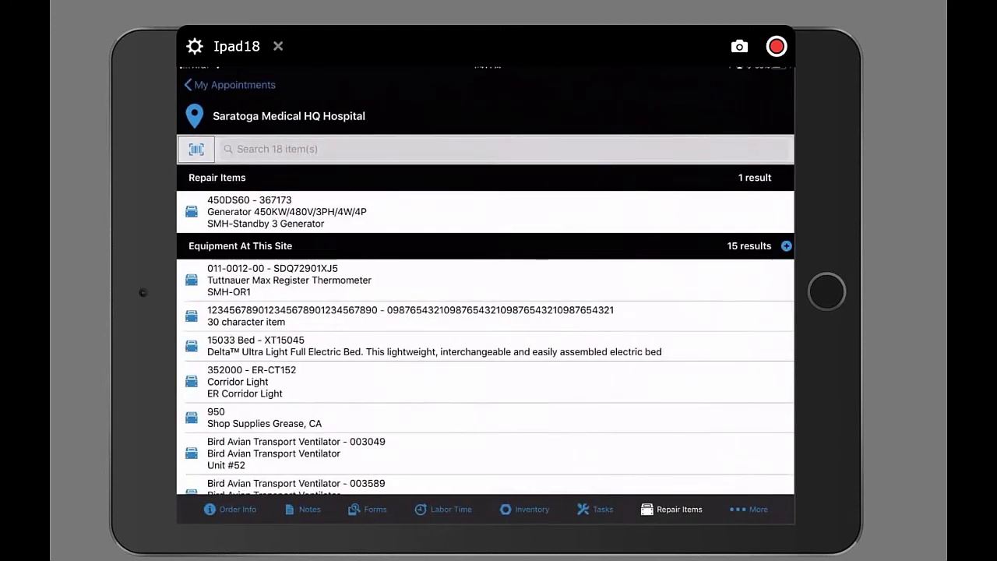
# Step: Add the Trip Charge task to the Saratoga Medical HQ Hospital order by searching for "Tri"
pyautogui.click(595, 509)
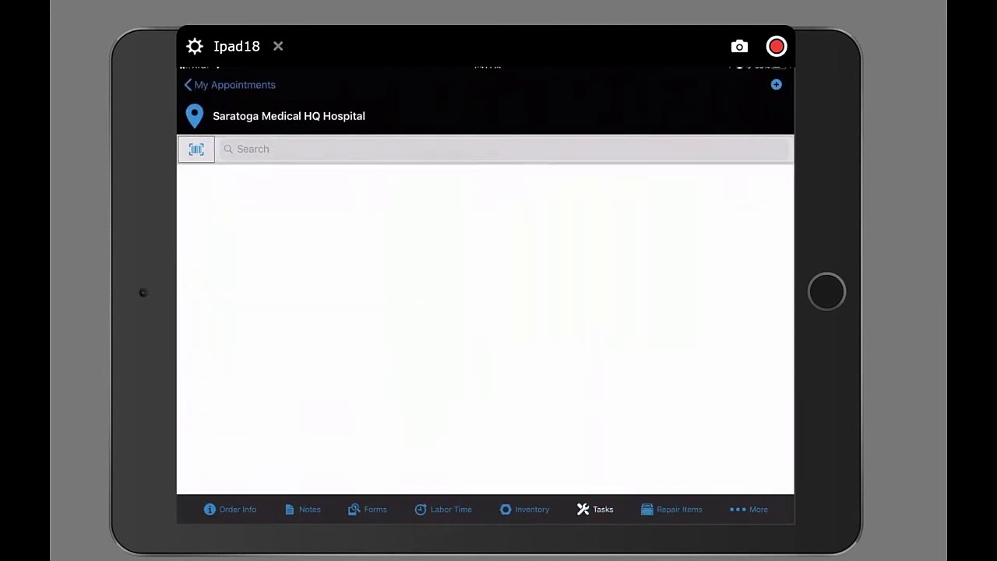
pyautogui.click(776, 84)
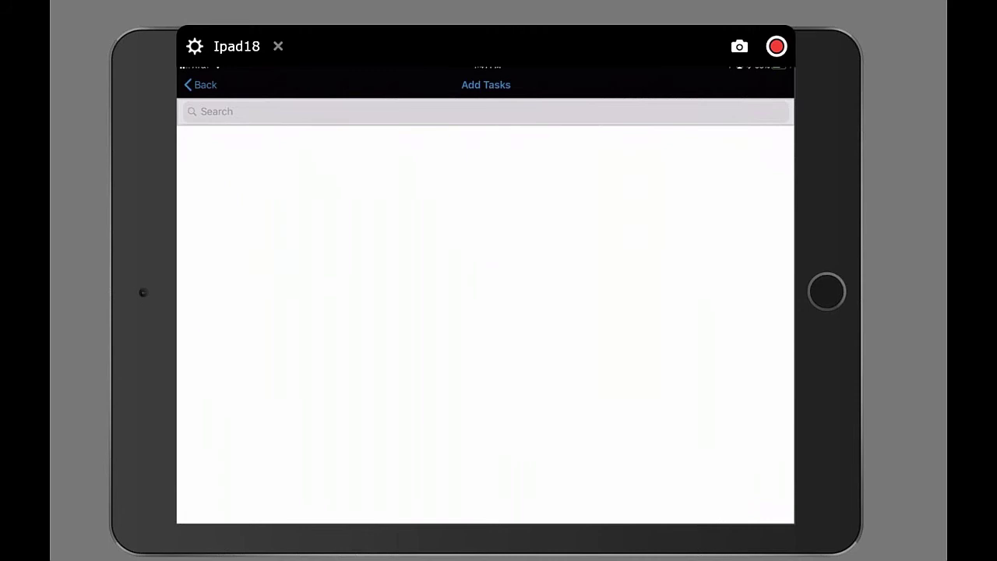
pyautogui.click(389, 112)
pyautogui.write('T')
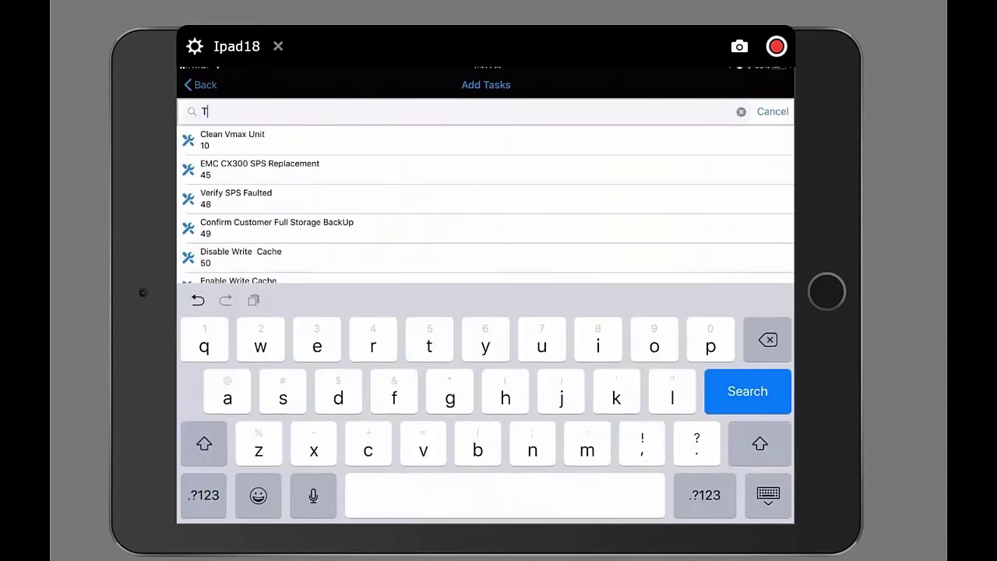
pyautogui.write('ri')
pyautogui.click(223, 140)
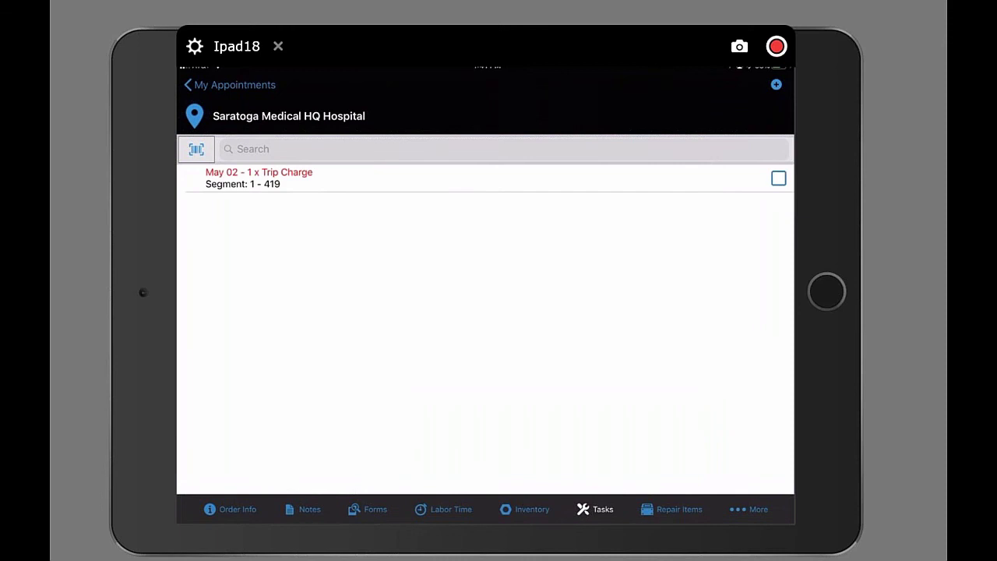
# Step: Capture the customer's handwritten signature on the order summary and save it
pyautogui.click(748, 508)
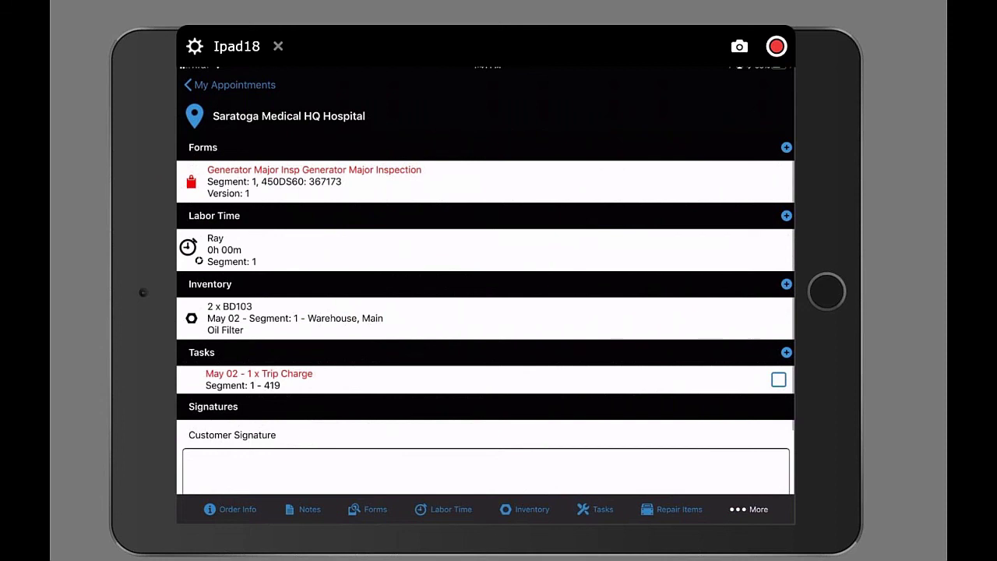
pyautogui.scroll(-1, 484, 305)
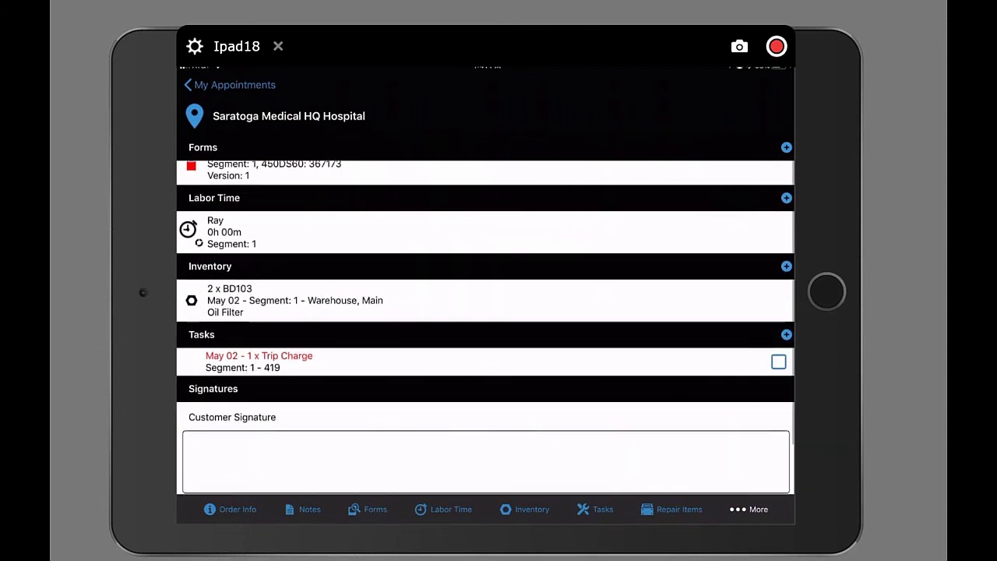
pyautogui.scroll(-1, 485, 328)
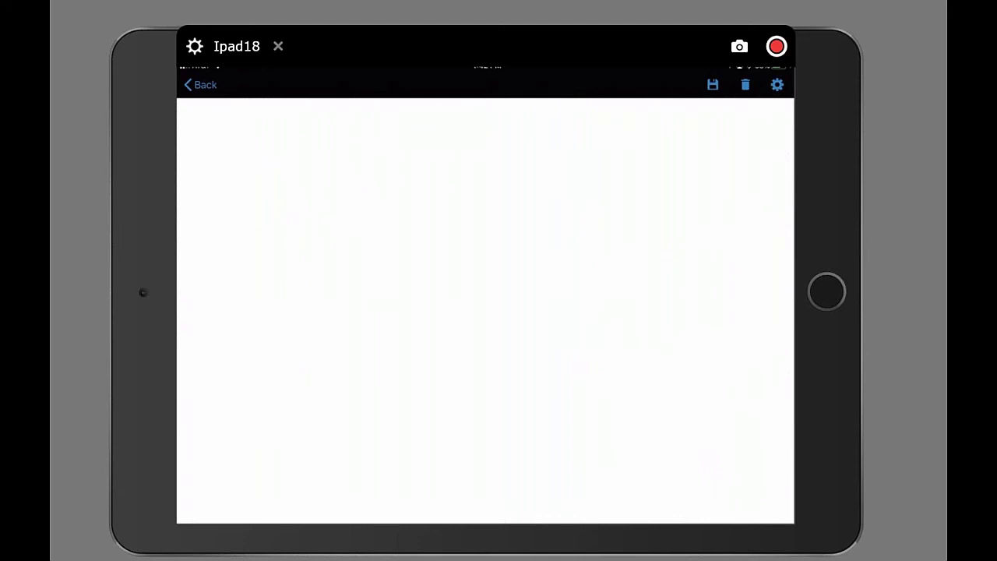
pyautogui.moveTo(402, 149)
pyautogui.mouseDown()
pyautogui.moveTo(352, 292)
pyautogui.moveTo(407, 146)
pyautogui.mouseUp()
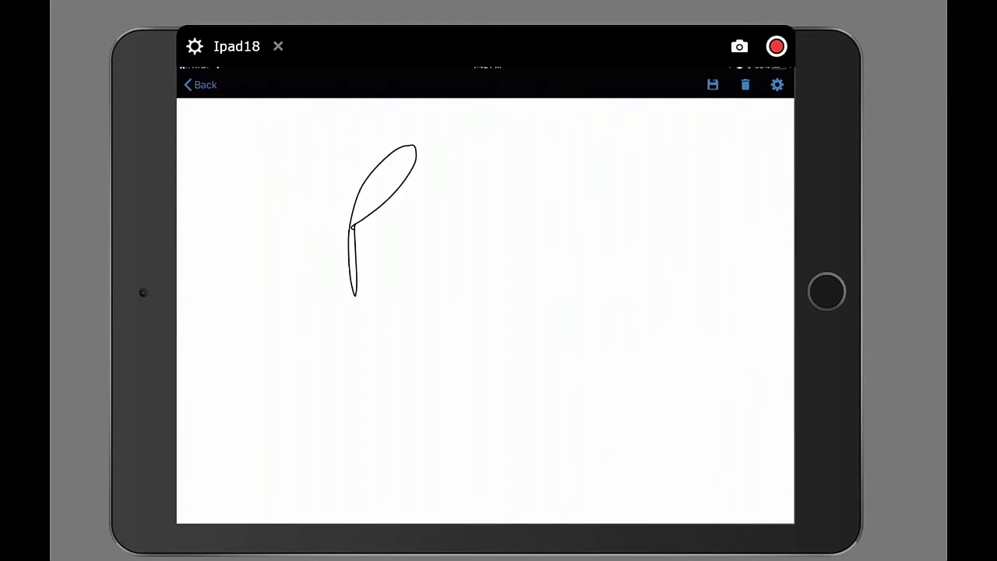
pyautogui.moveTo(446, 257)
pyautogui.mouseDown()
pyautogui.moveTo(433, 227)
pyautogui.moveTo(421, 258)
pyautogui.mouseUp()
pyautogui.moveTo(476, 219); pyautogui.dragTo(550, 243)
pyautogui.moveTo(356, 375); pyautogui.dragTo(427, 428)
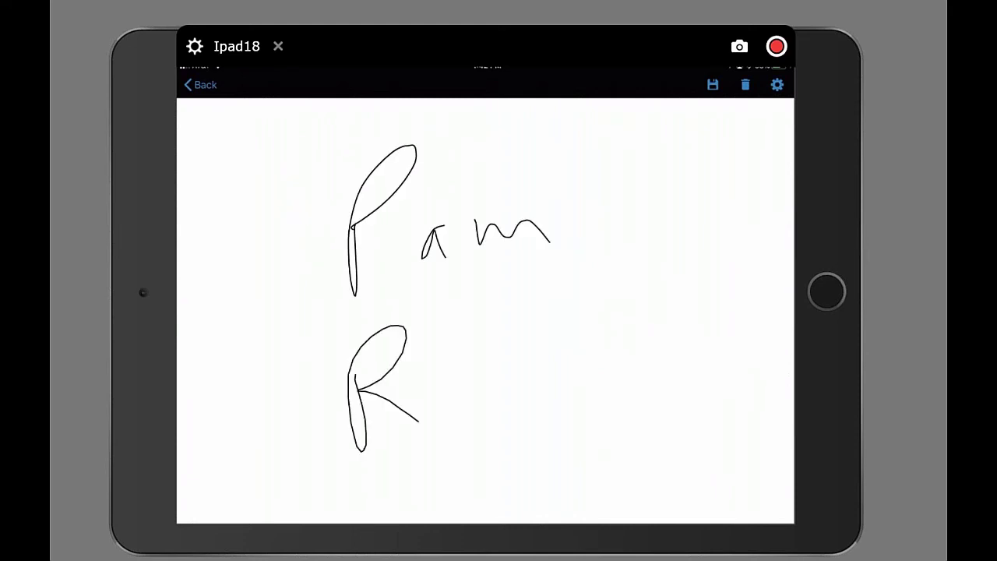
pyautogui.moveTo(520, 351)
pyautogui.mouseDown()
pyautogui.moveTo(500, 372)
pyautogui.moveTo(547, 381)
pyautogui.mouseUp()
pyautogui.moveTo(556, 310)
pyautogui.mouseDown()
pyautogui.moveTo(569, 385)
pyautogui.moveTo(620, 396)
pyautogui.mouseUp()
pyautogui.moveTo(462, 375); pyautogui.dragTo(471, 425)
pyautogui.click(452, 340)
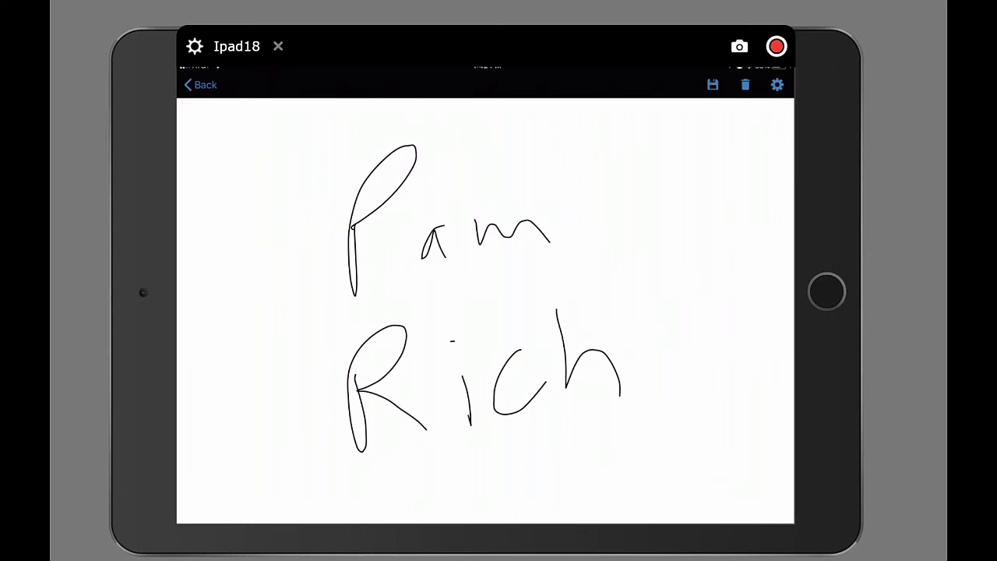
pyautogui.click(712, 84)
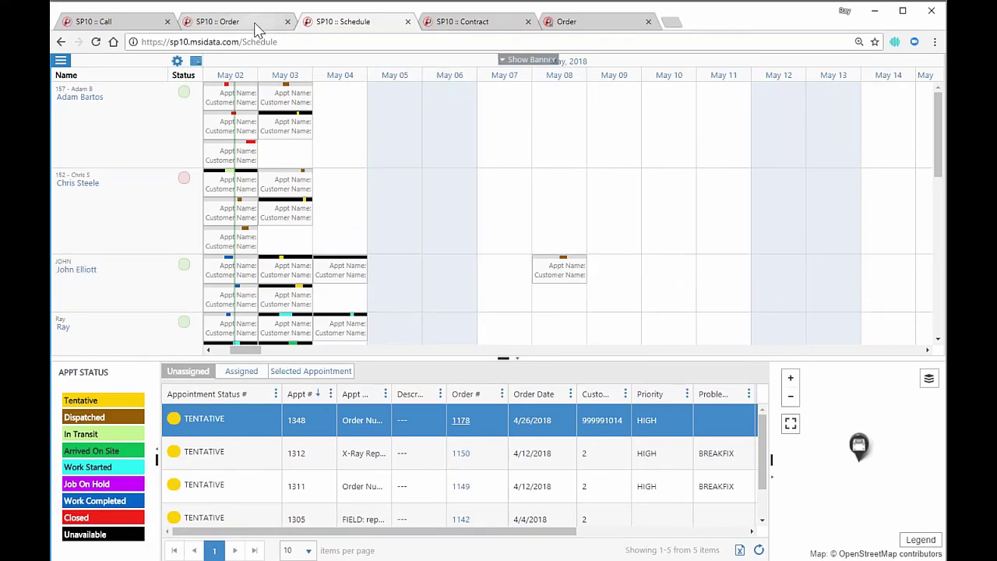
# Step: Switch to the work order in the web browser, refresh its order lines and check the order segment's totals
pyautogui.click(257, 28)
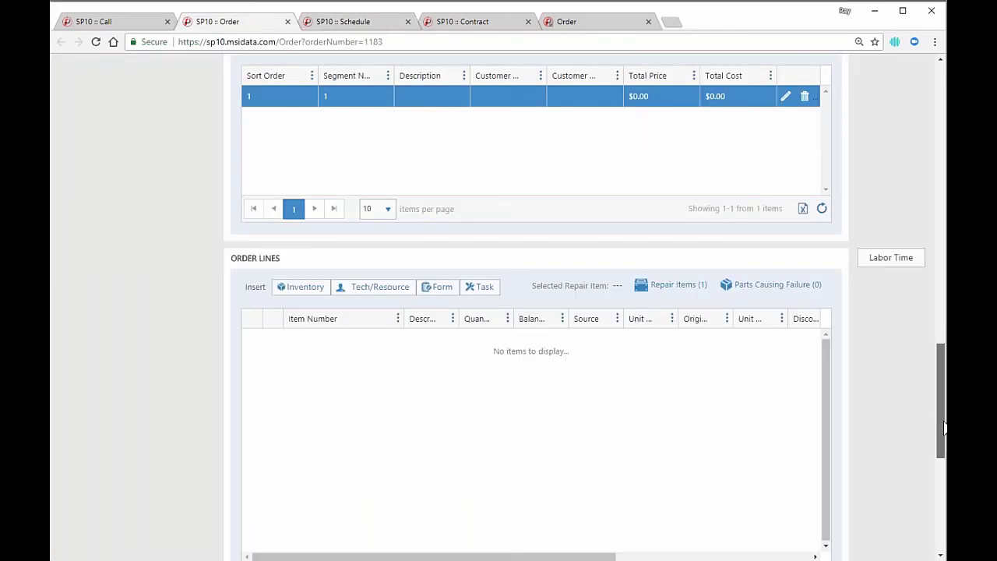
pyautogui.moveTo(944, 427); pyautogui.dragTo(944, 442)
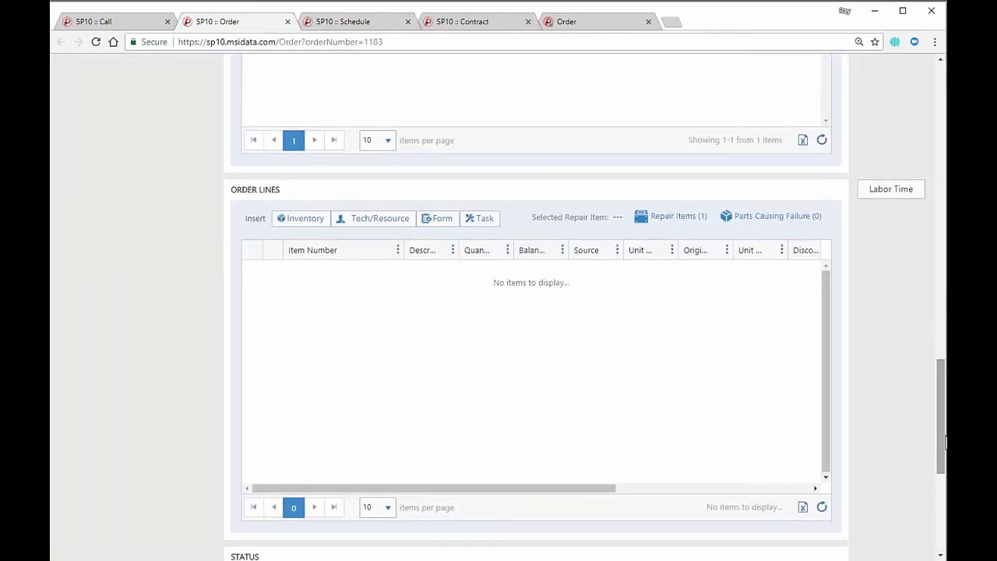
pyautogui.click(821, 507)
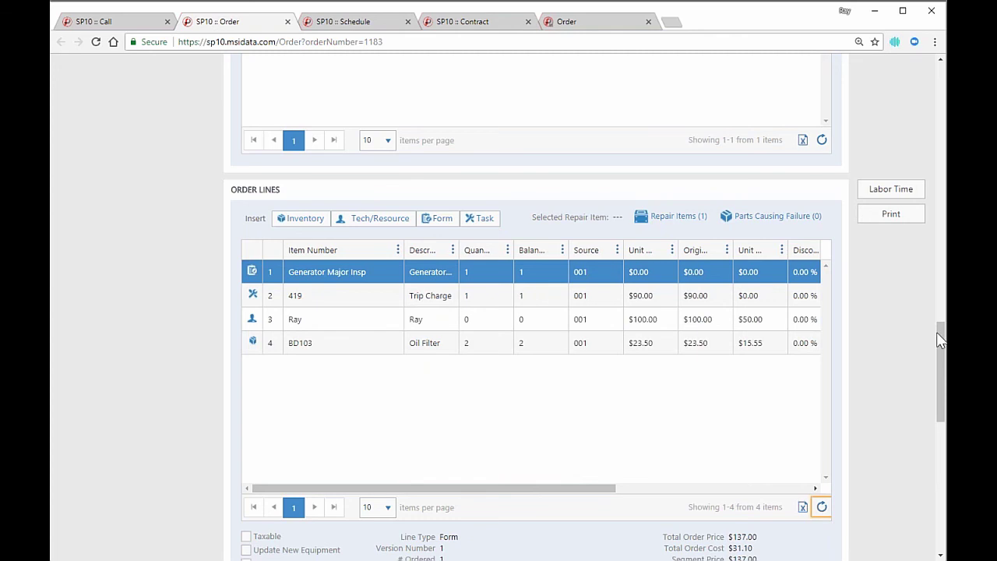
pyautogui.moveTo(940, 341); pyautogui.dragTo(944, 304)
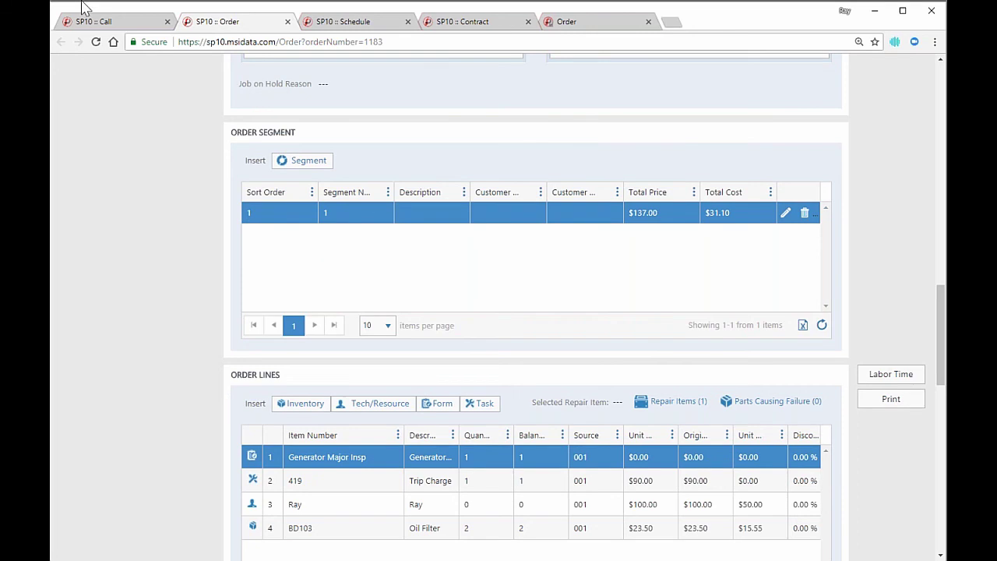
# Step: Review the general terms and equipment on the Edgerton Construction contract, selecting the Edge WL #11 Cat 966H wheel loader
pyautogui.click(466, 26)
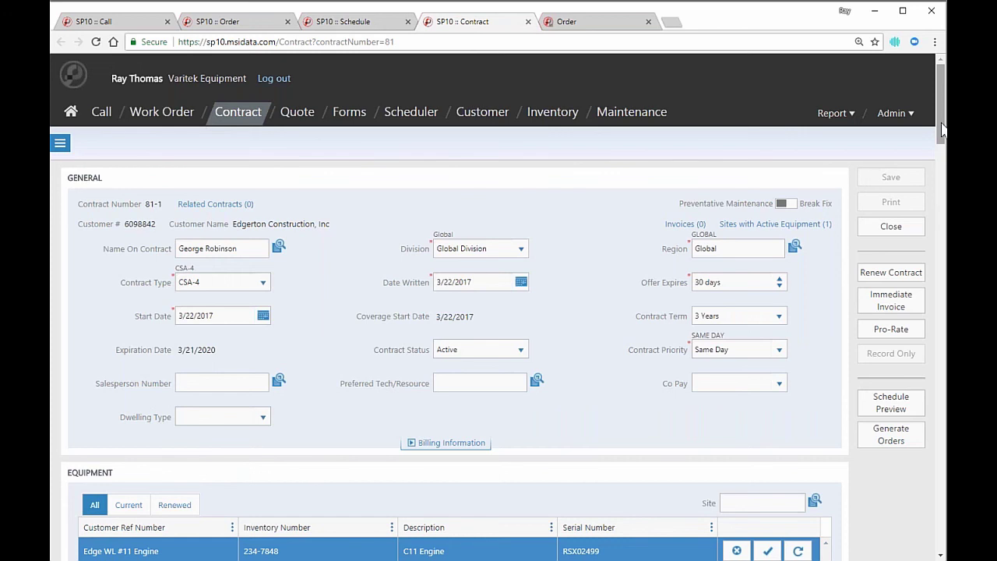
pyautogui.moveTo(941, 132); pyautogui.dragTo(943, 135)
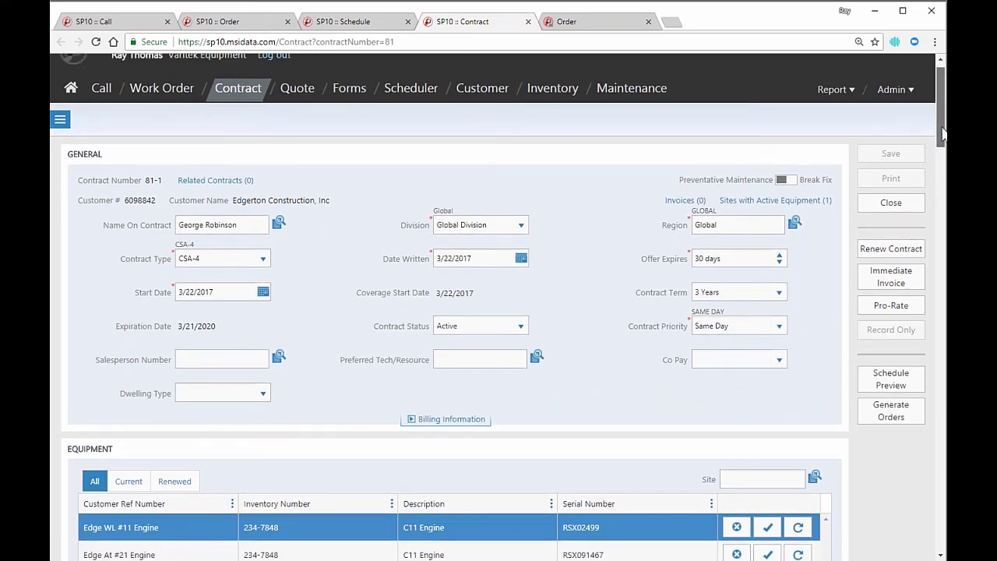
pyautogui.scroll(-1, 943, 134)
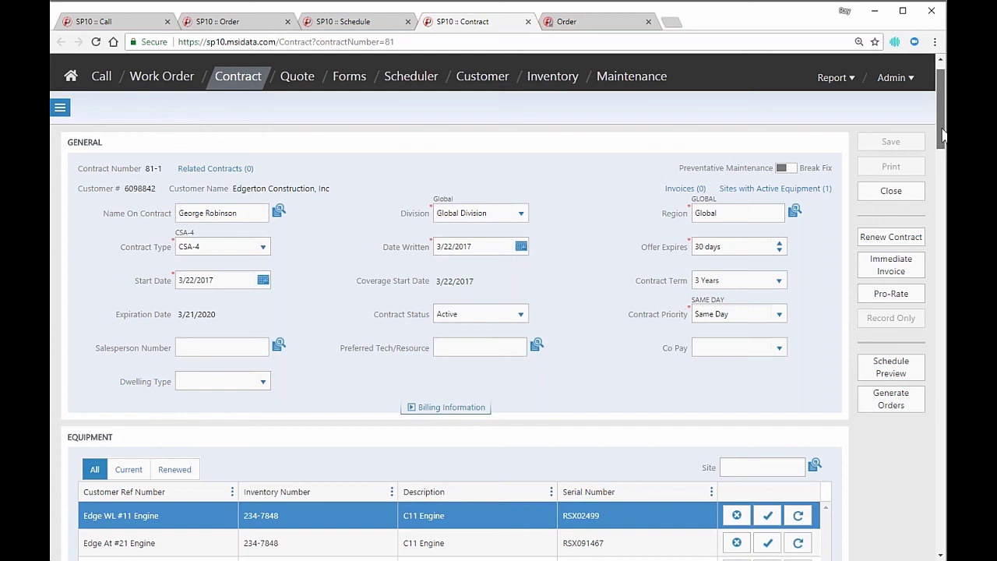
pyautogui.scroll(-3, 943, 134)
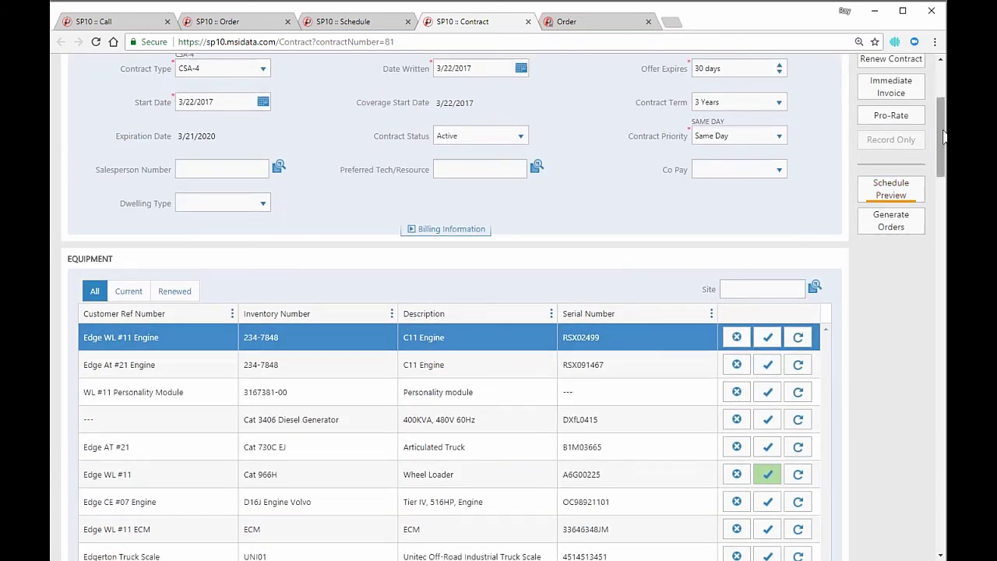
pyautogui.click(569, 481)
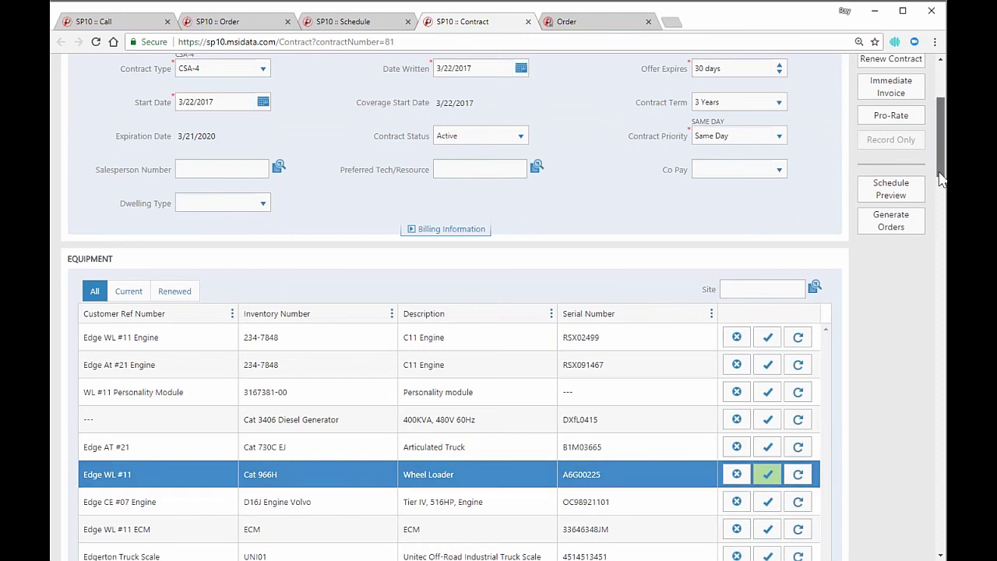
# Step: Examine the wheel loader contract's notes, meter-based schedule, visits, segments and visit lines
pyautogui.moveTo(940, 178); pyautogui.dragTo(940, 287)
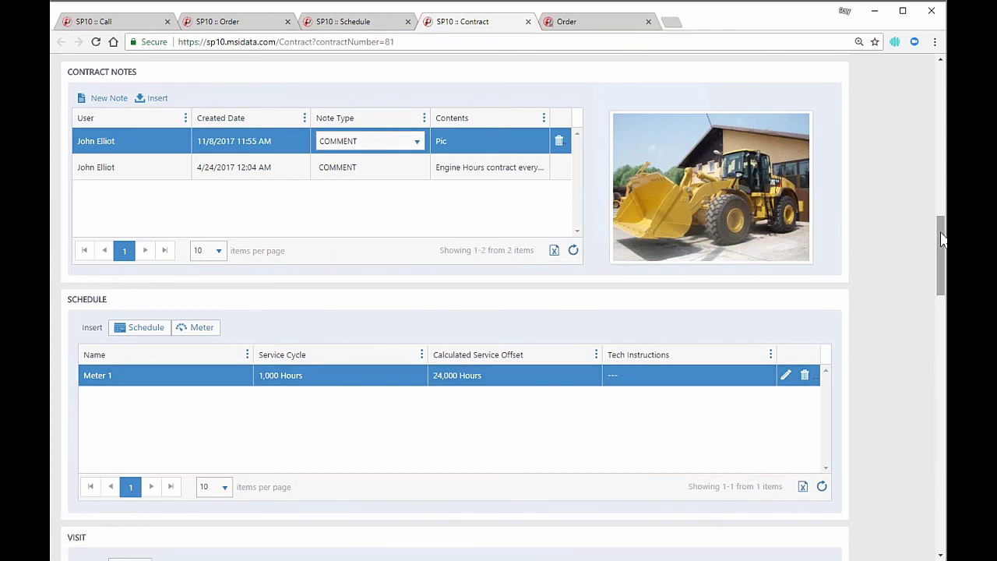
pyautogui.moveTo(940, 240); pyautogui.dragTo(937, 286)
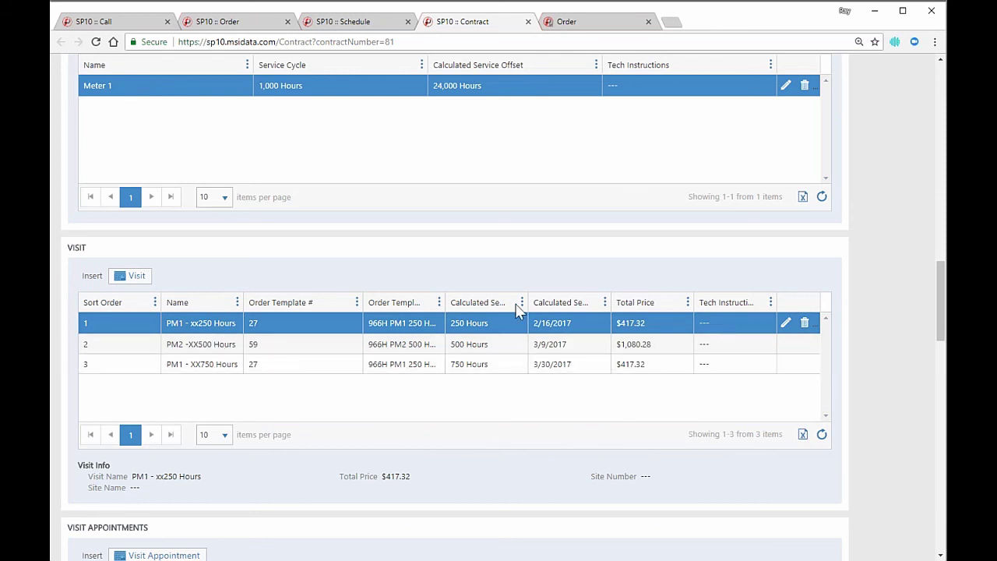
pyautogui.moveTo(942, 306); pyautogui.dragTo(943, 430)
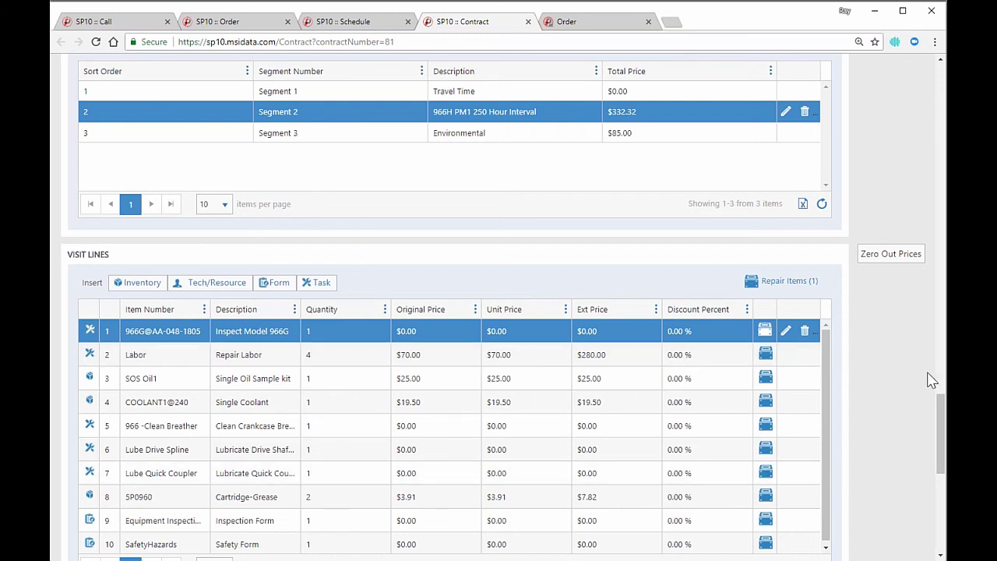
pyautogui.click(941, 414)
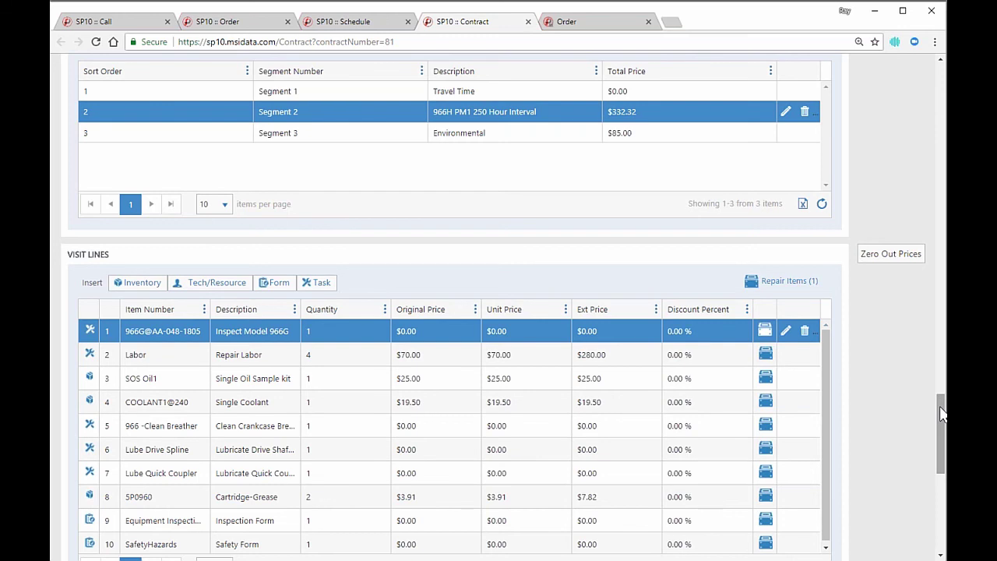
pyautogui.scroll(-6, 940, 448)
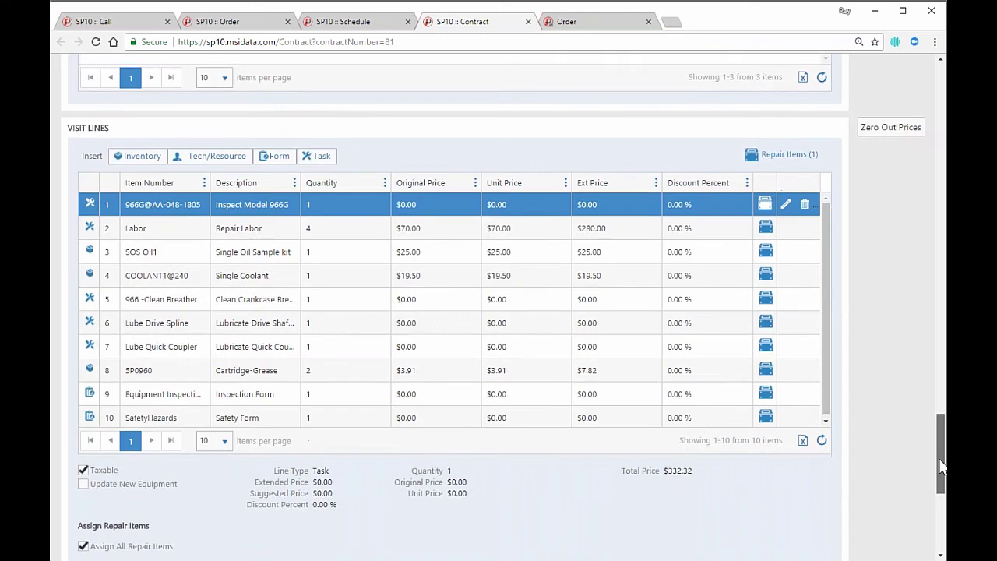
pyautogui.scroll(3, 938, 452)
pyautogui.moveTo(937, 453); pyautogui.dragTo(935, 429)
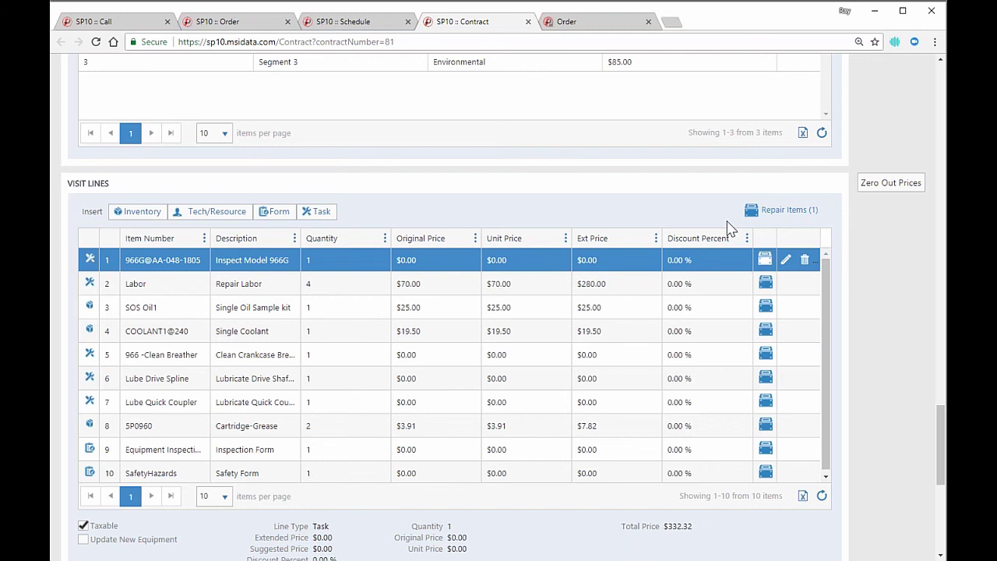
# Step: Switch to the customer portal and view its orders by All Orders, In Progress and Completed
pyautogui.click(617, 25)
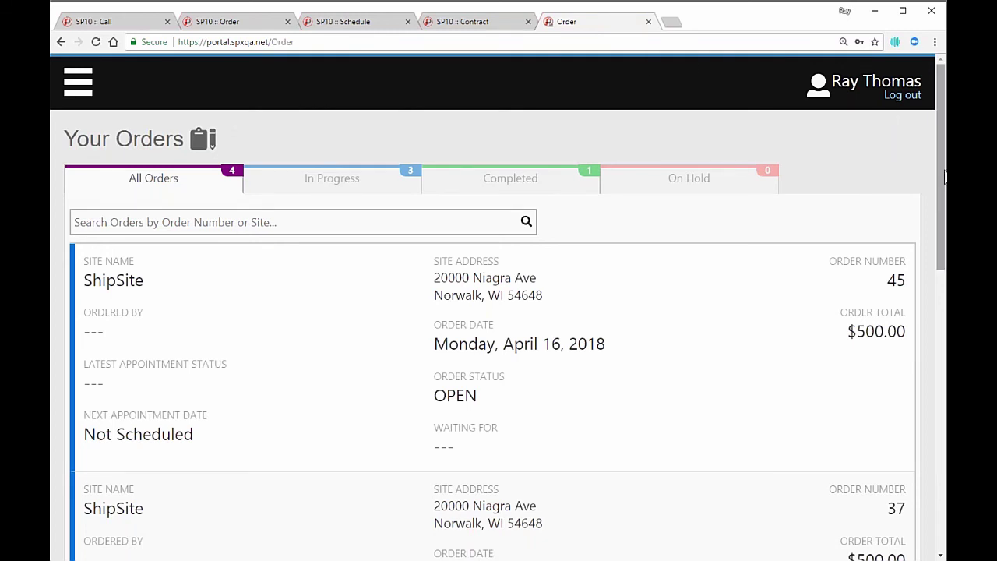
pyautogui.moveTo(943, 179); pyautogui.dragTo(940, 200)
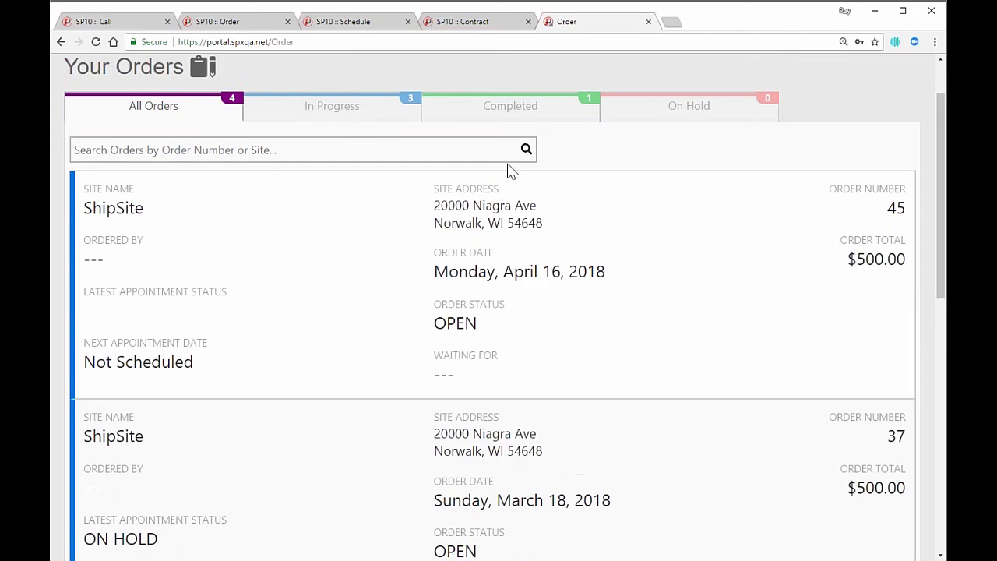
pyautogui.click(370, 121)
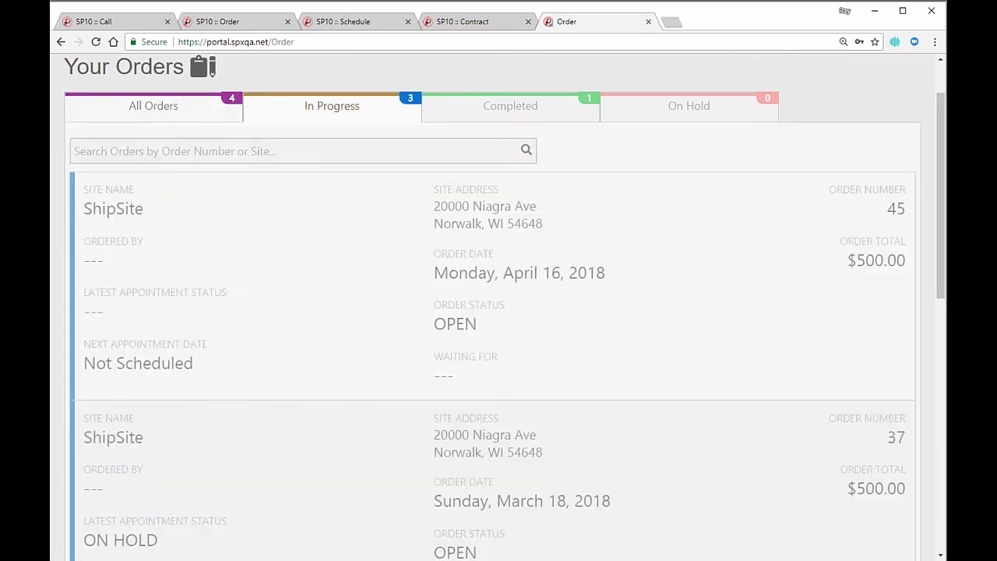
pyautogui.click(474, 113)
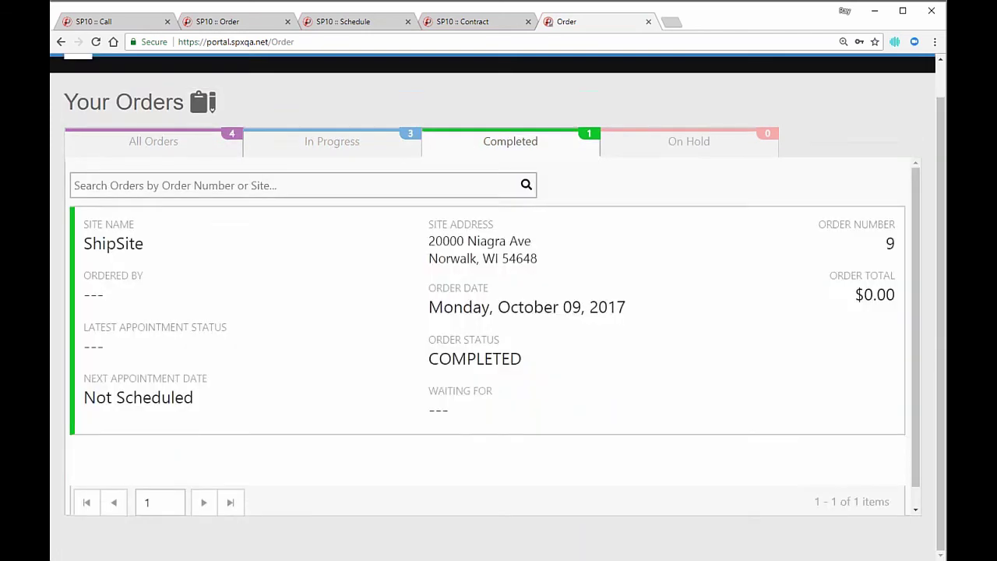